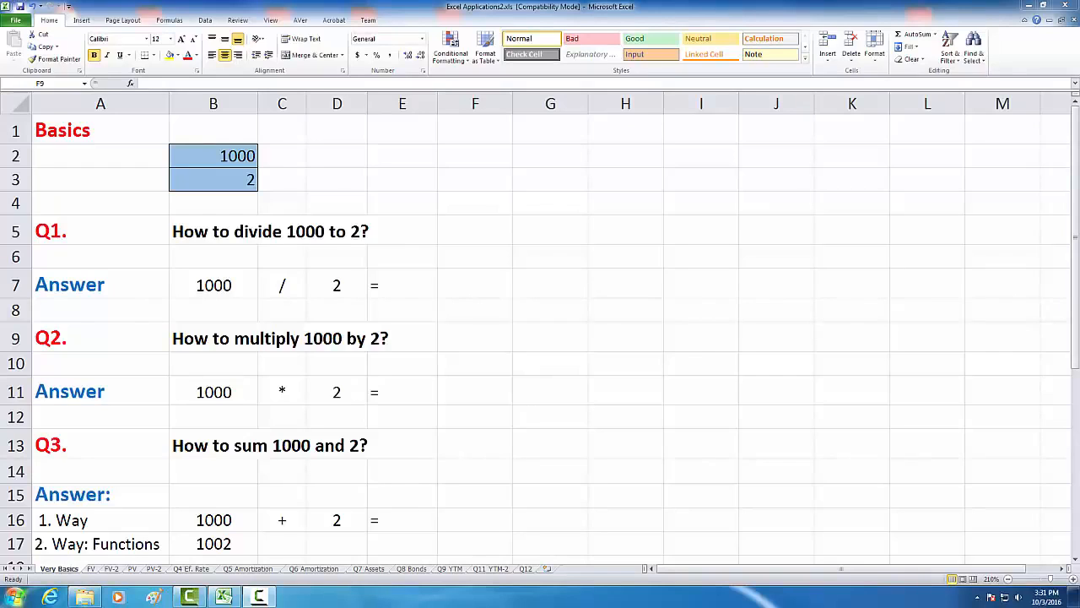
pyautogui.click(460, 284)
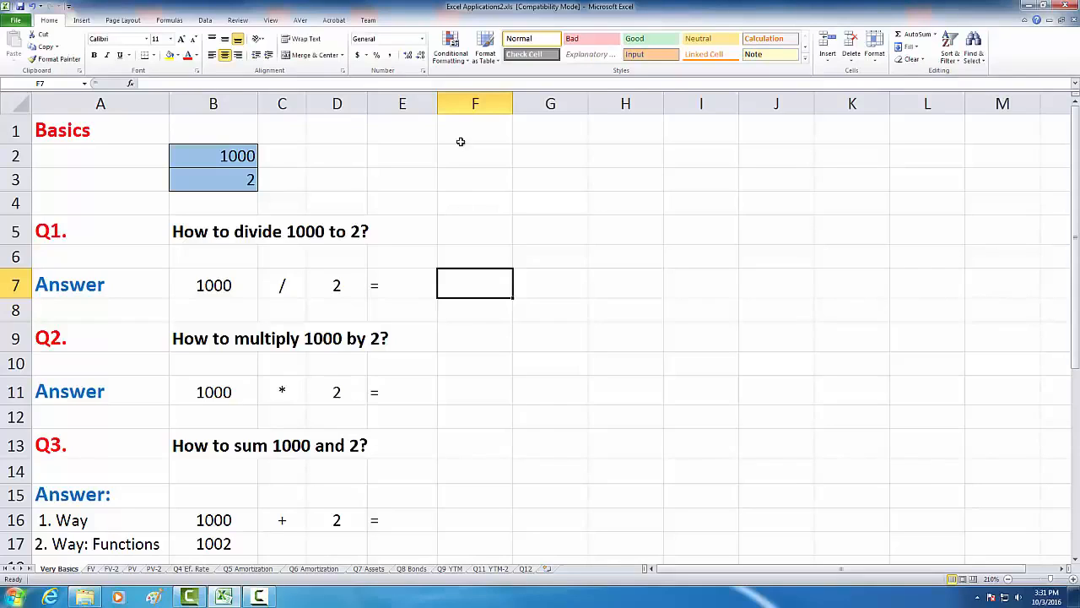
pyautogui.click(568, 368)
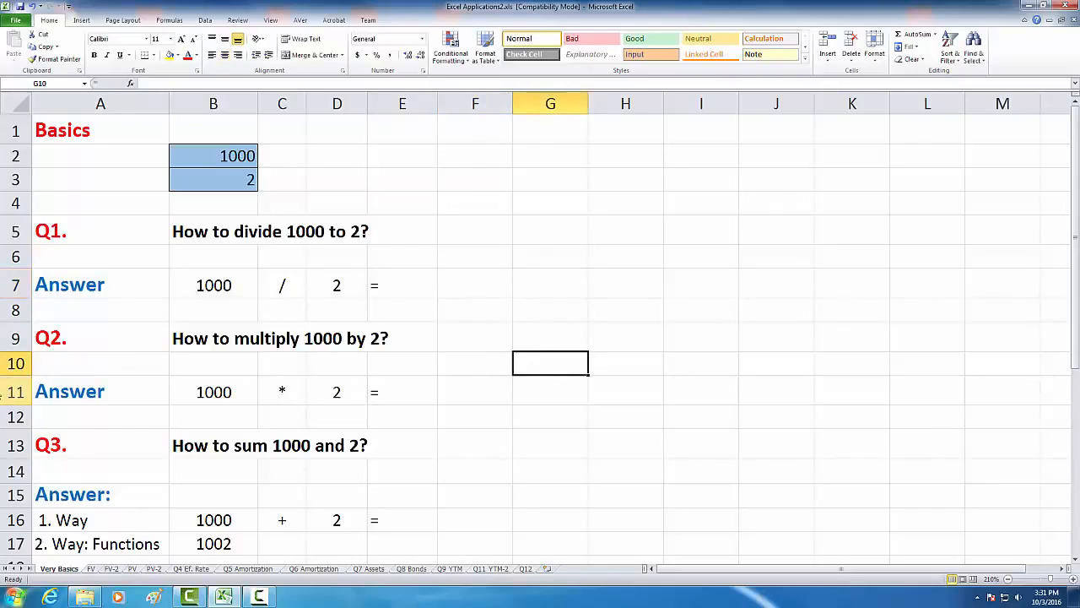
pyautogui.click(461, 279)
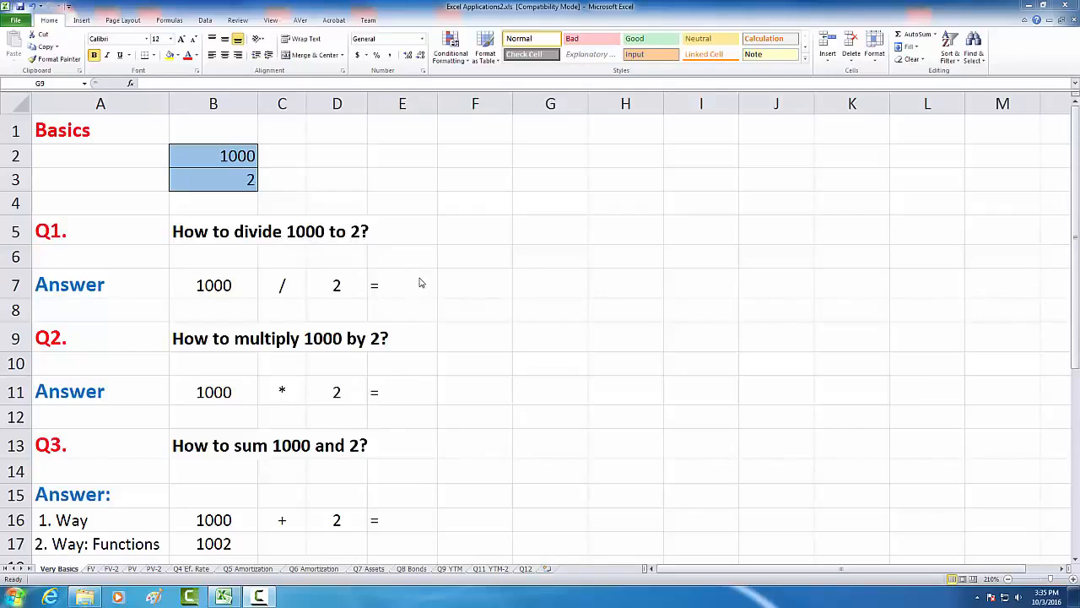
pyautogui.click(222, 156)
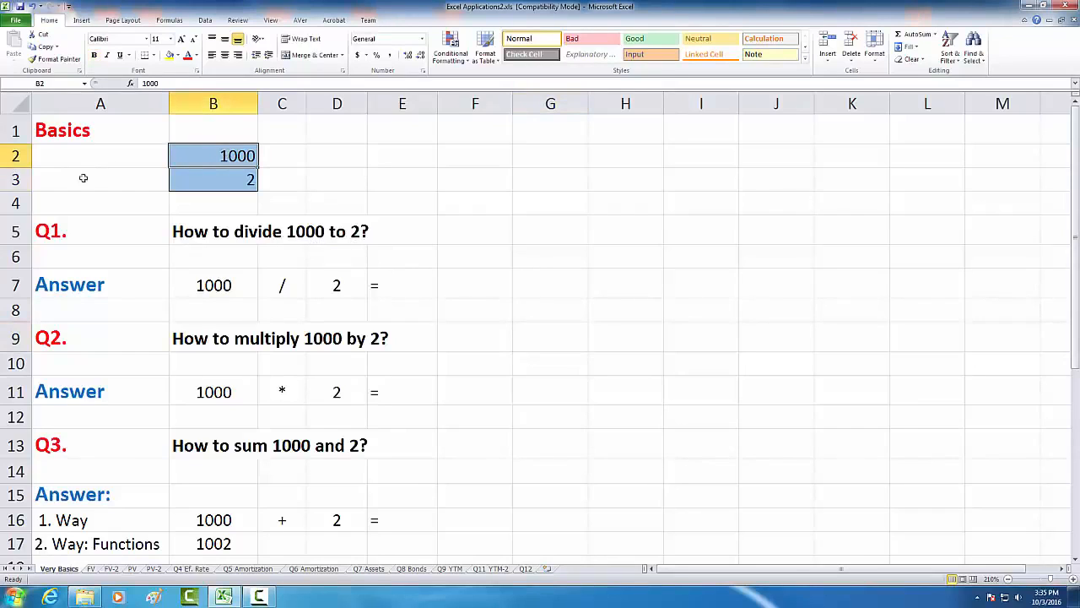
pyautogui.press('Return')
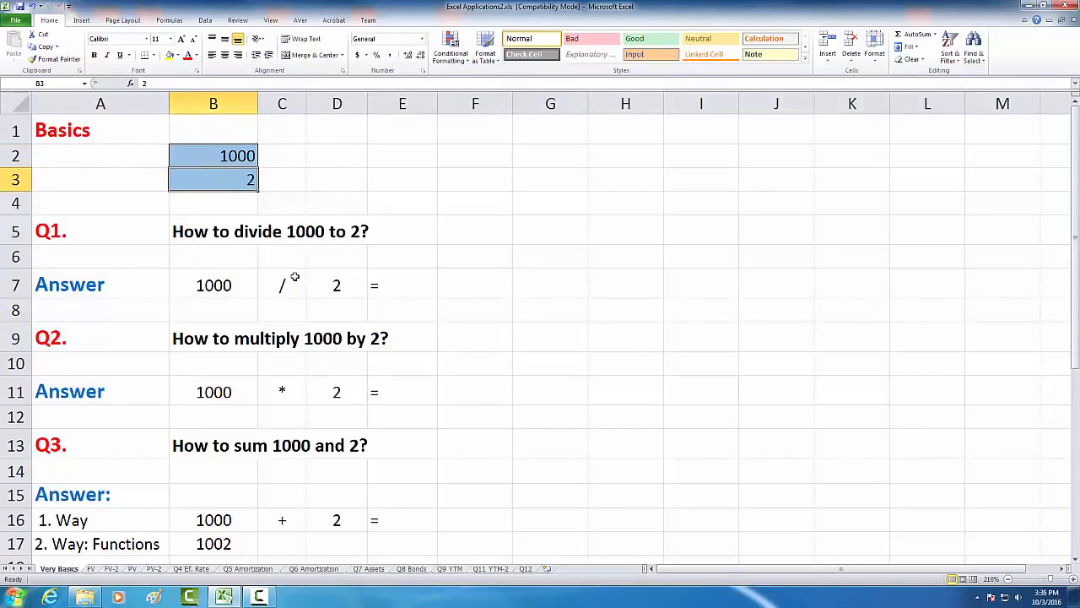
# Answer Q1 in cell F7 with a formula that divides B2 by B3, then select the cell to check its formula
pyautogui.click(469, 284)
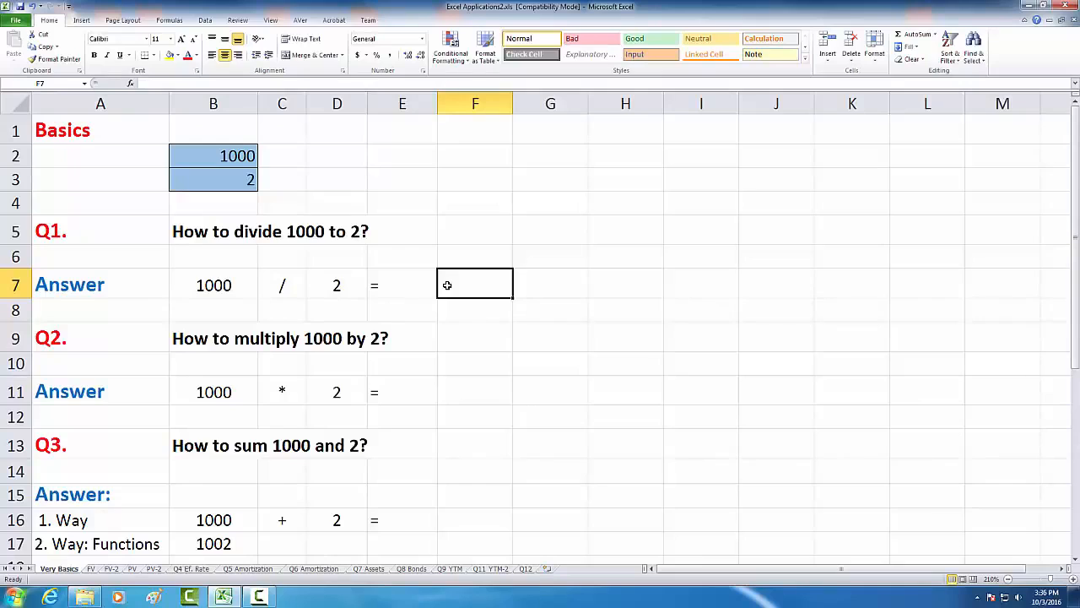
pyautogui.write('fgfdsjglk')
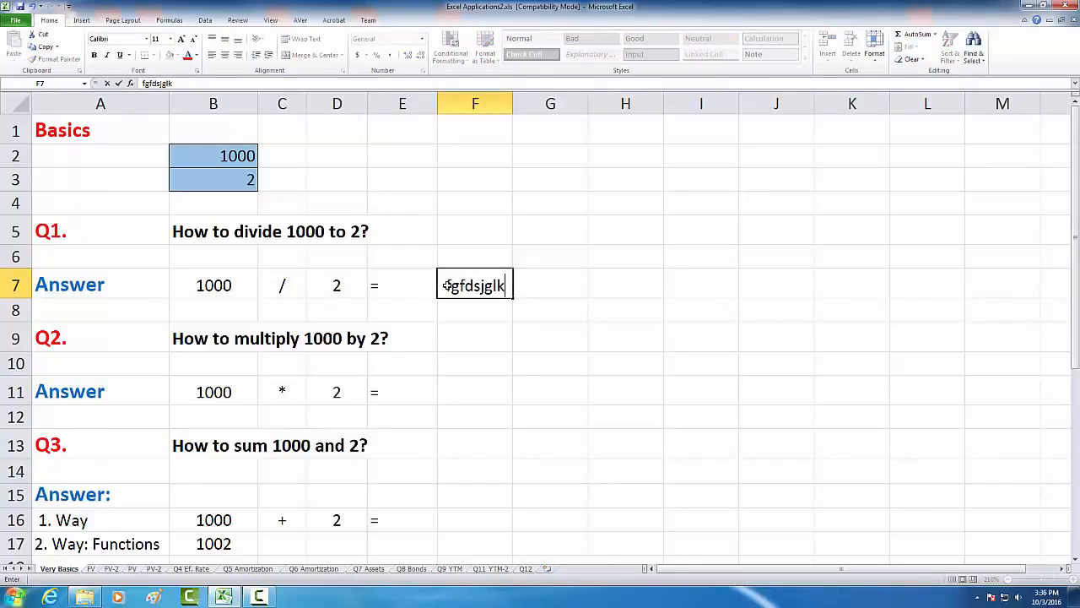
pyautogui.press('Escape')
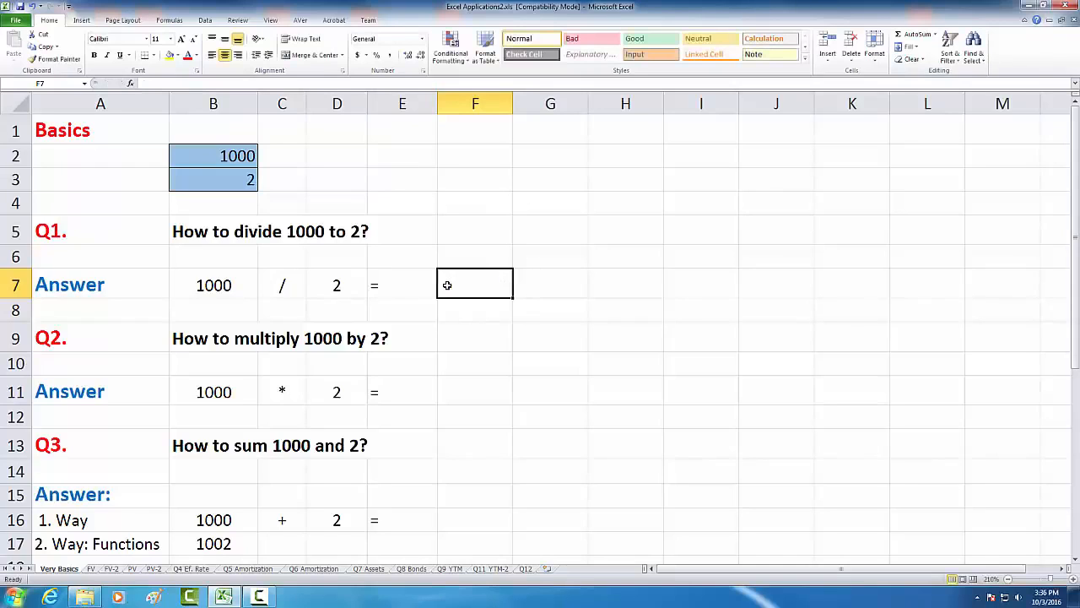
pyautogui.write('=')
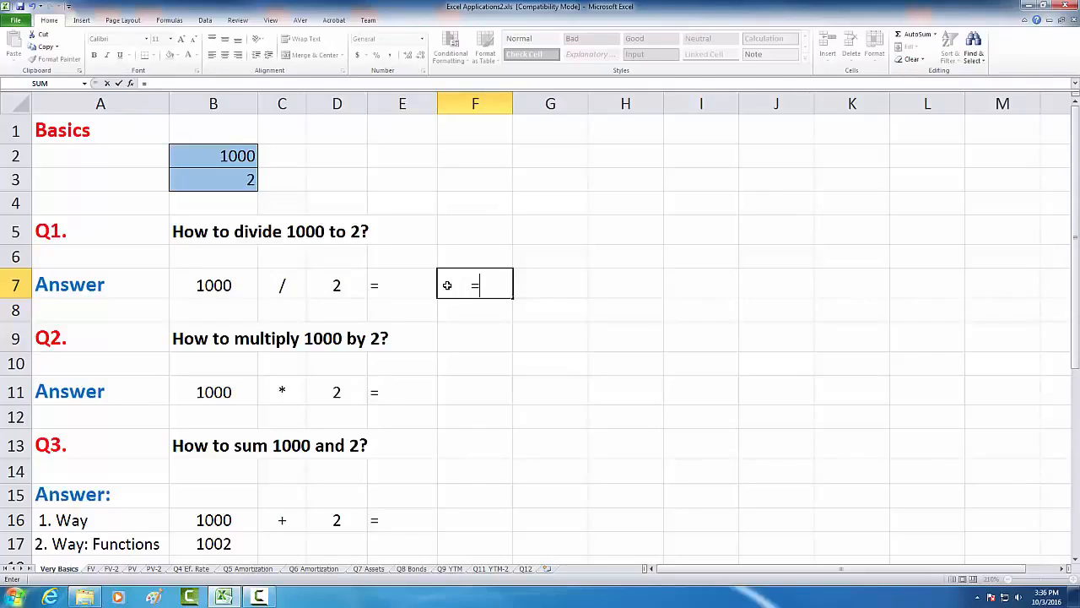
pyautogui.click(210, 157)
pyautogui.write('/')
pyautogui.click(226, 179)
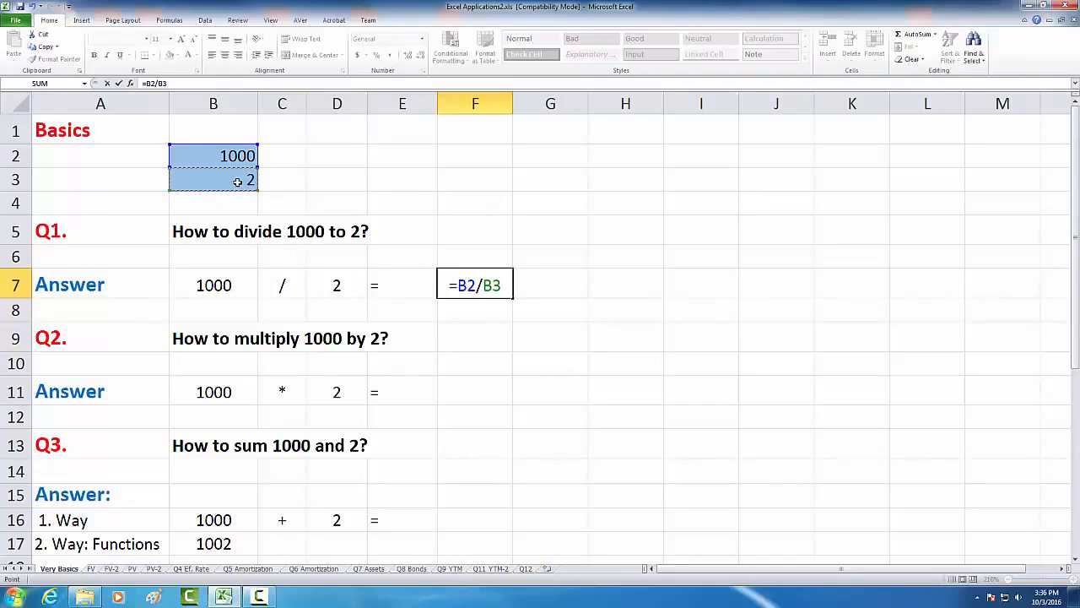
pyautogui.press('Return')
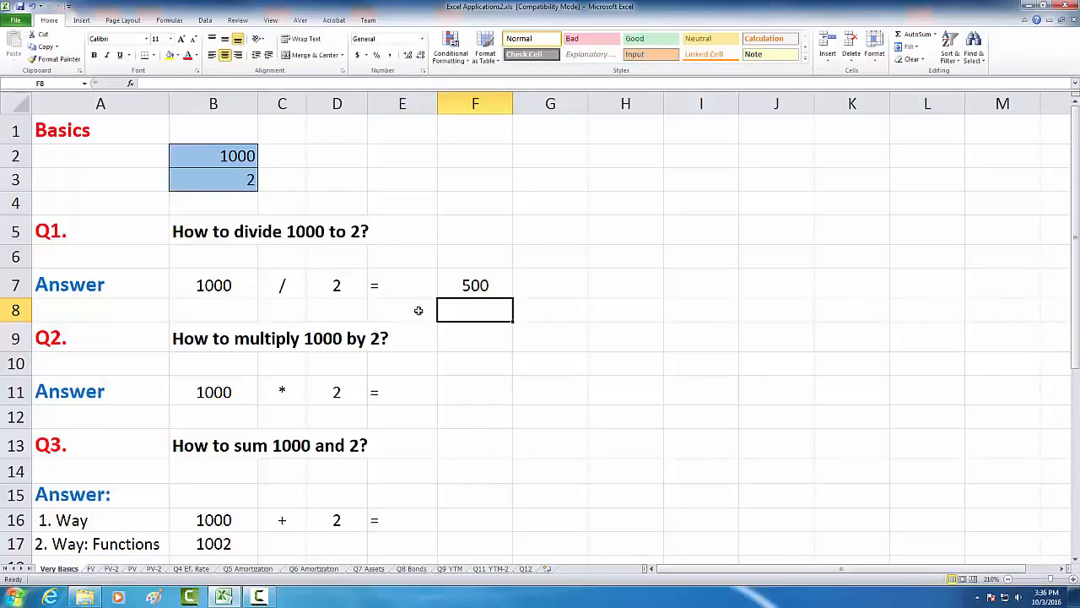
pyautogui.click(474, 286)
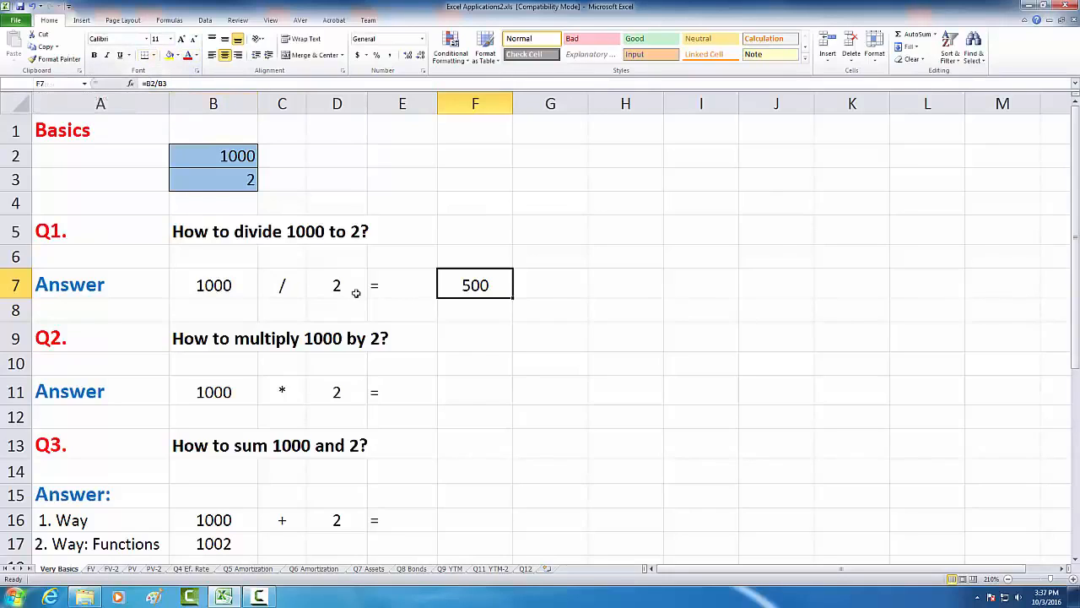
# Answer Q2 in cell F11 with a formula that multiplies B2 by B3, and reselect the cell
pyautogui.click(462, 388)
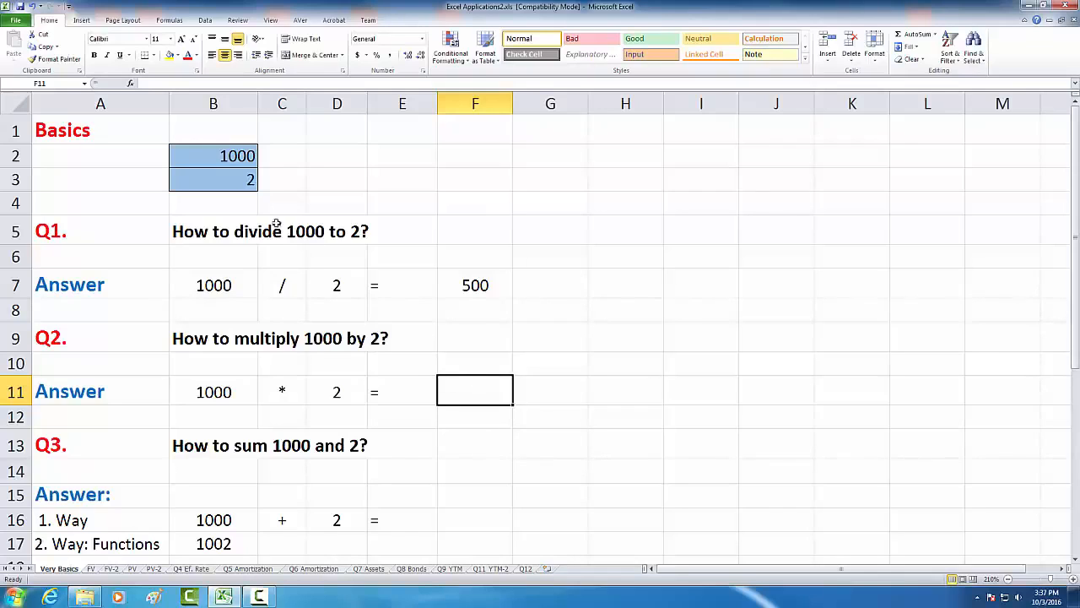
pyautogui.write('=')
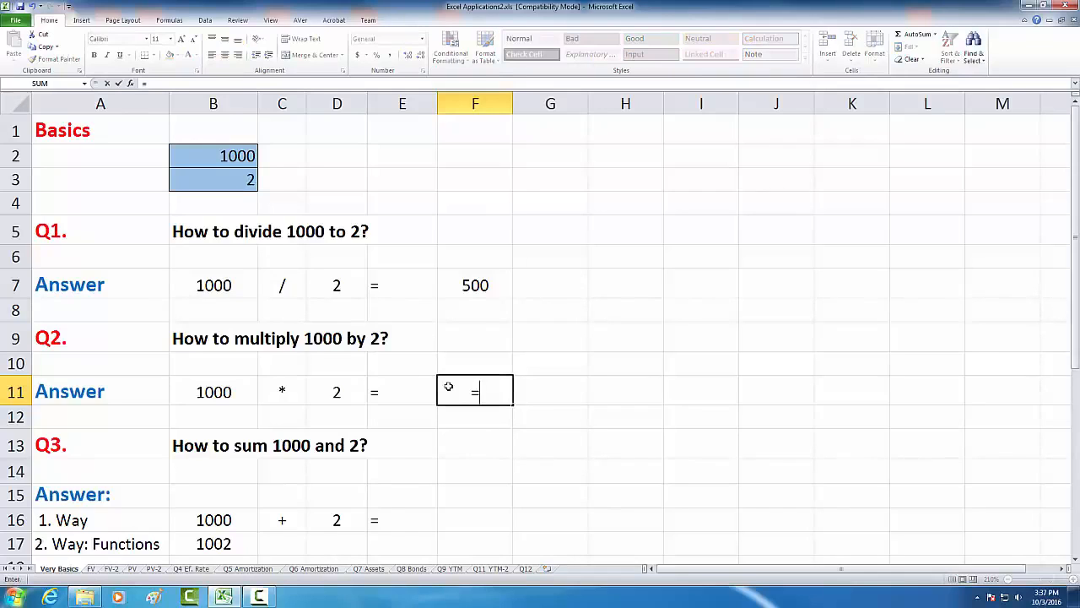
pyautogui.click(223, 157)
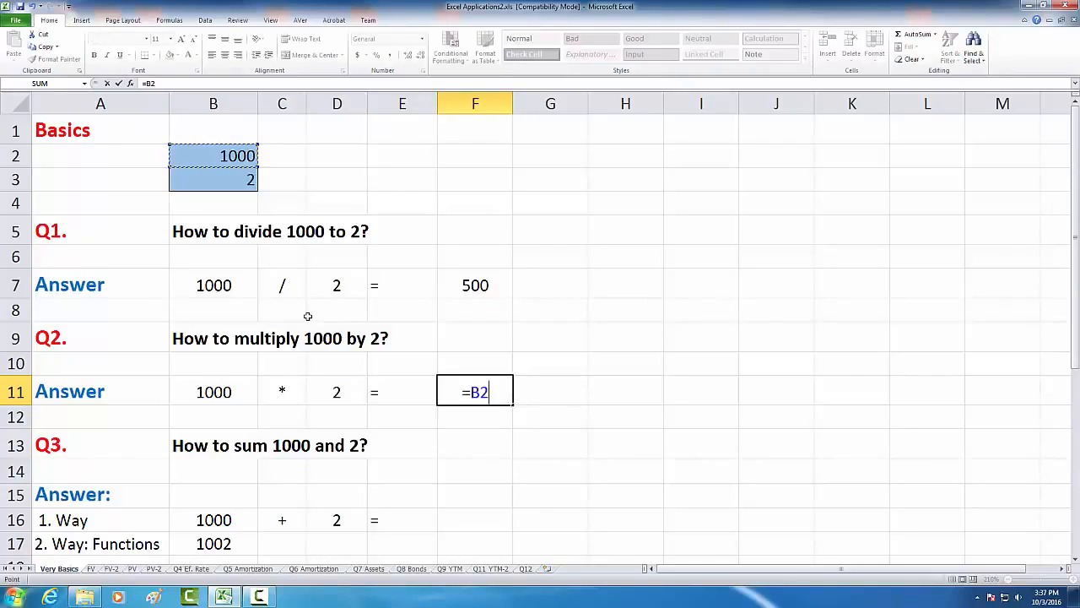
pyautogui.write('8')
pyautogui.press('BackSpace')
pyautogui.write('*')
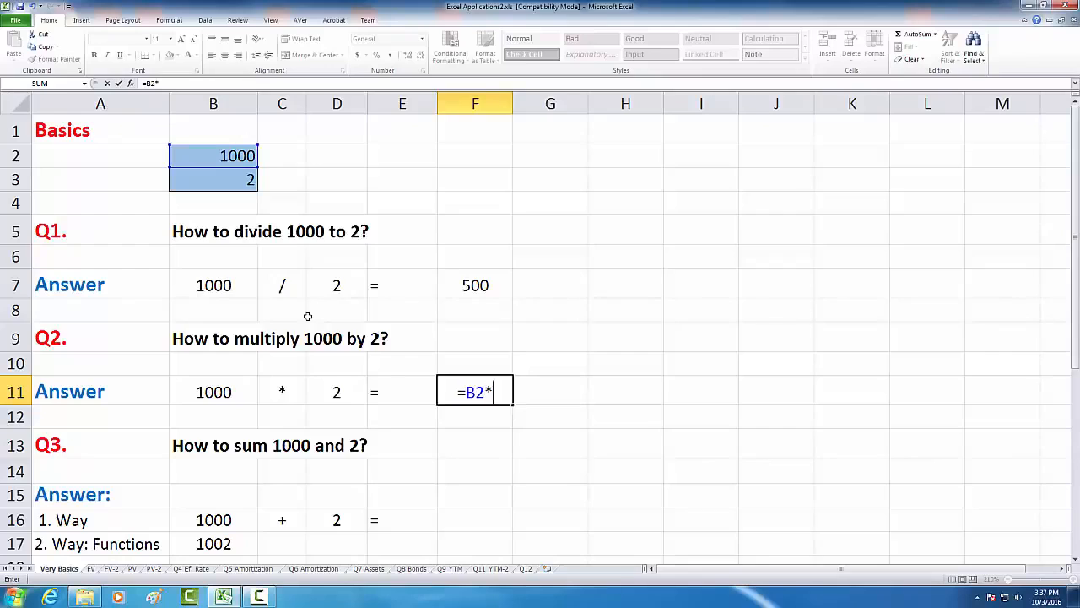
pyautogui.click(228, 181)
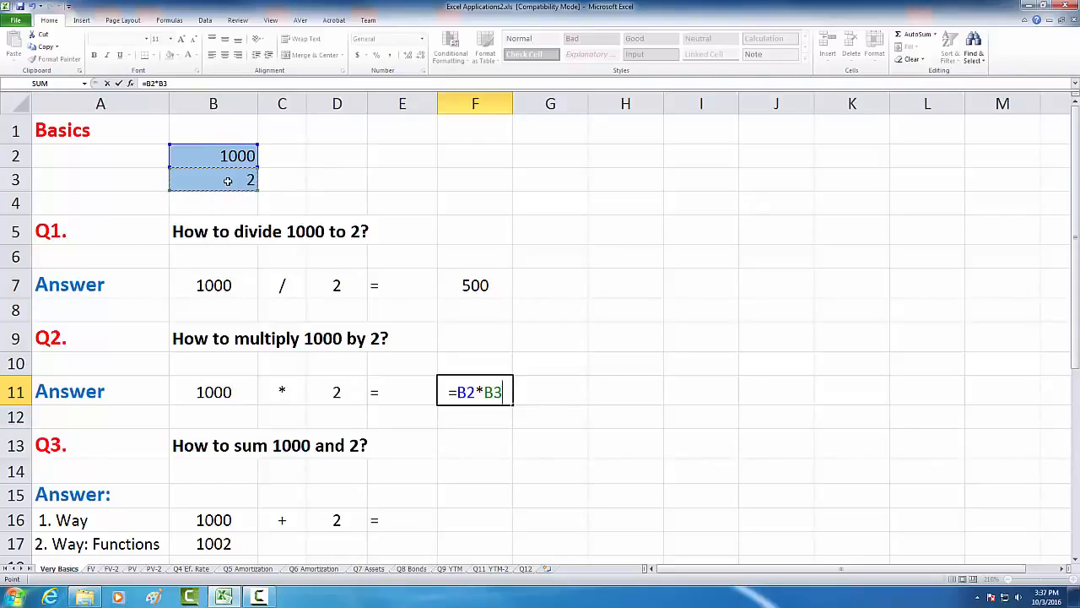
pyautogui.press('Return')
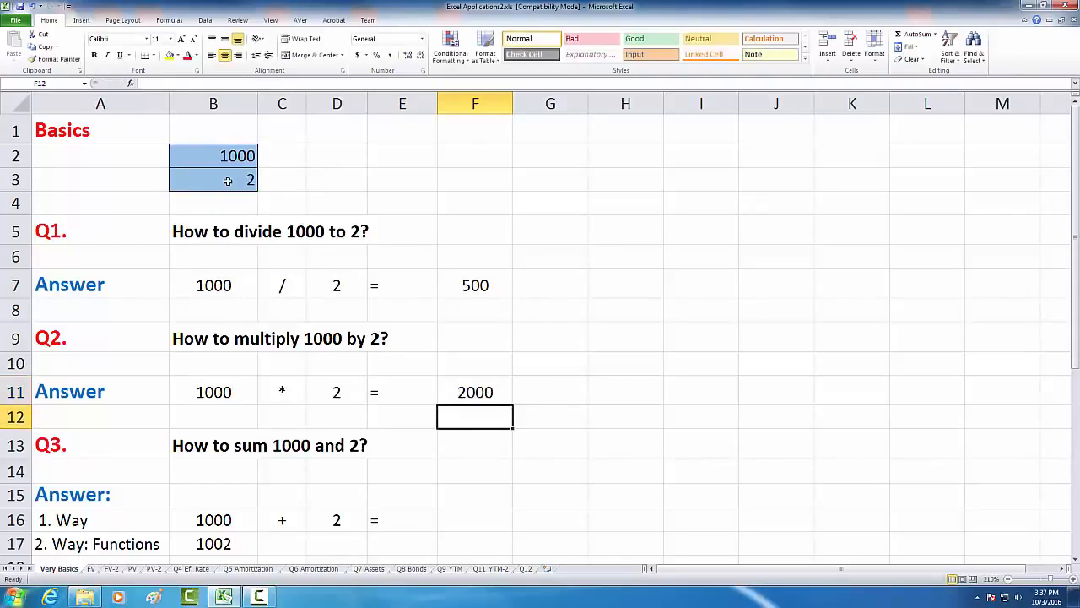
pyautogui.press('Up')
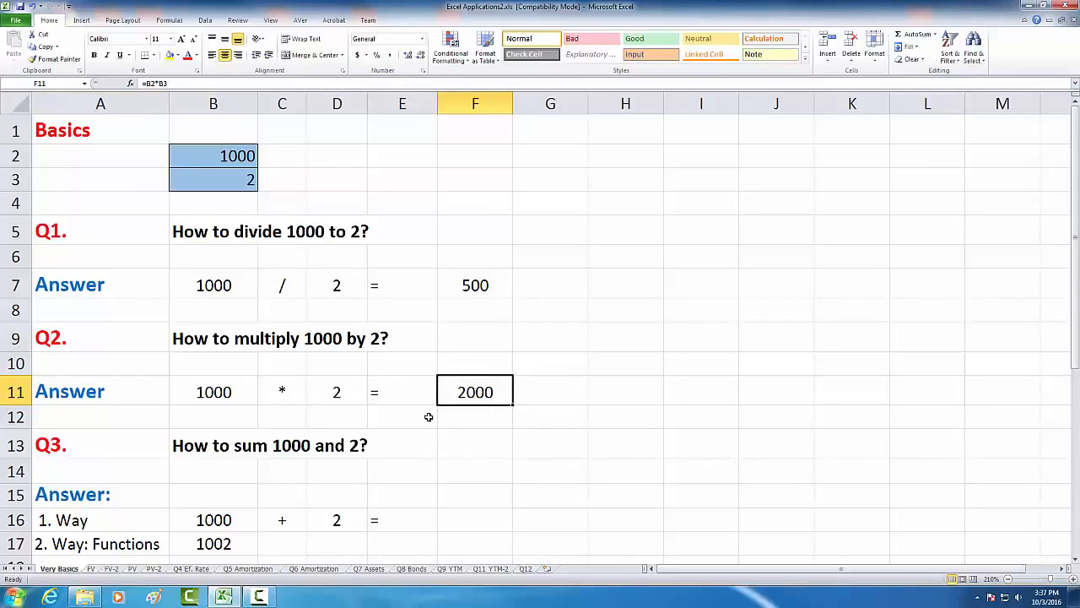
# Answer the first way of Q3 in cell F16 with a formula that adds B2 and B3 using the plus operator
pyautogui.scroll(-2, 427, 416)
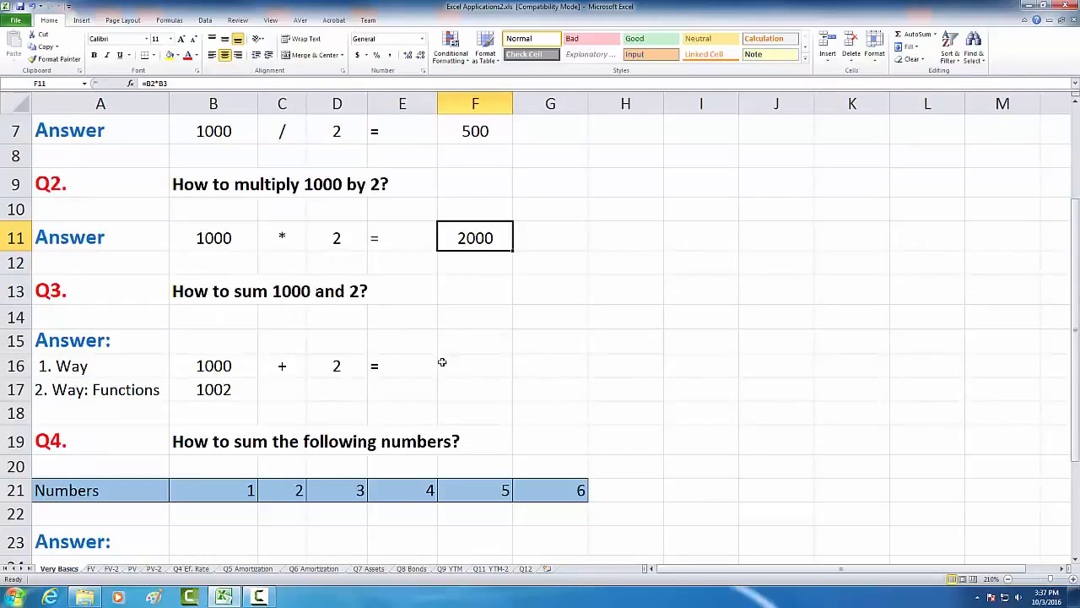
pyautogui.click(481, 365)
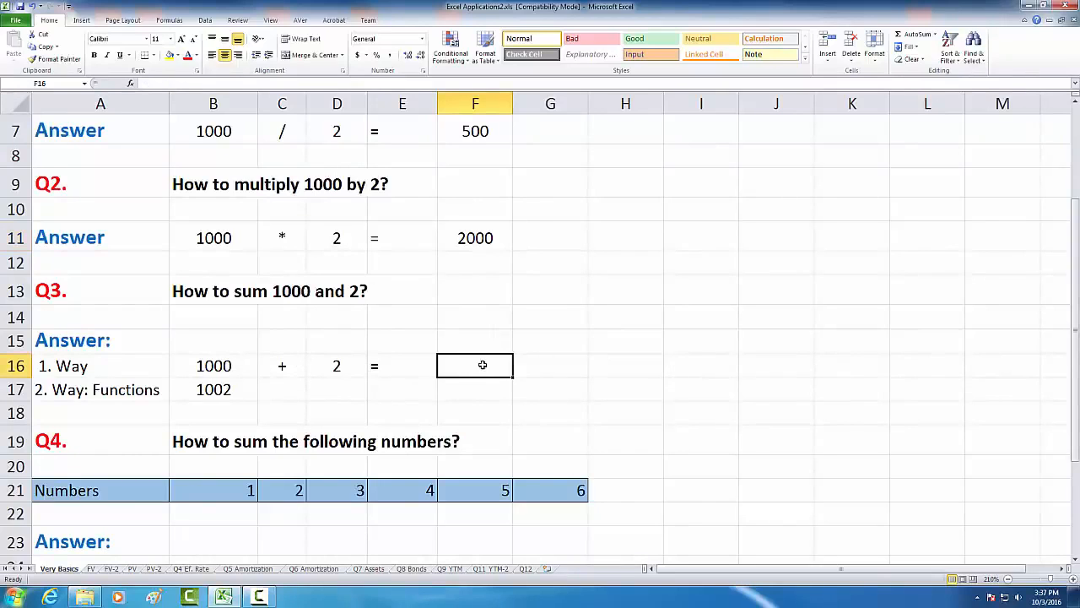
pyautogui.write('=')
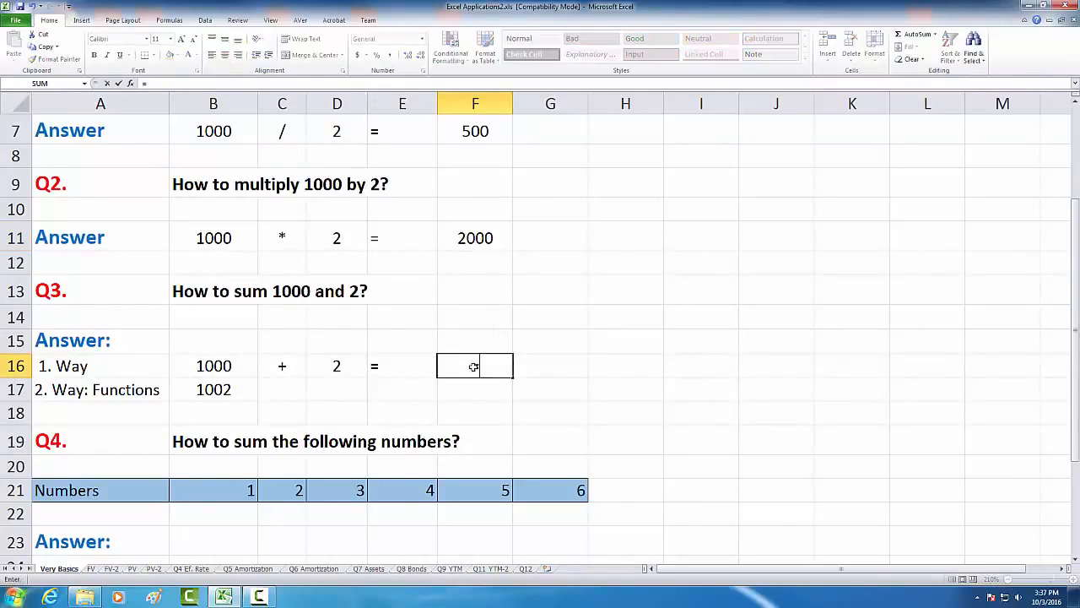
pyautogui.scroll(2, 469, 380)
pyautogui.click(242, 155)
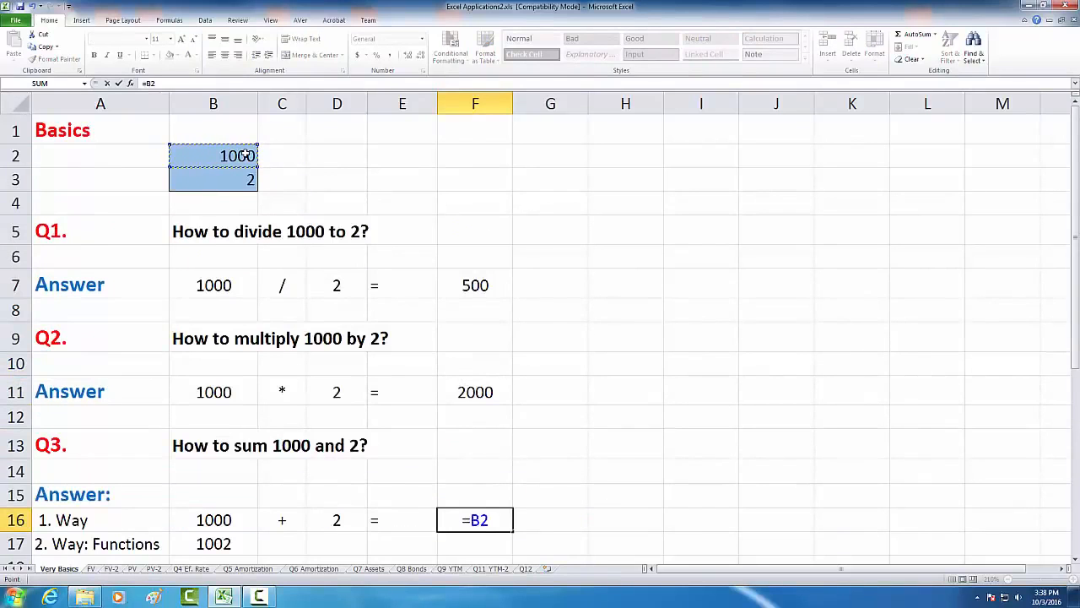
pyautogui.write('+')
pyautogui.click(212, 177)
pyautogui.press('Return')
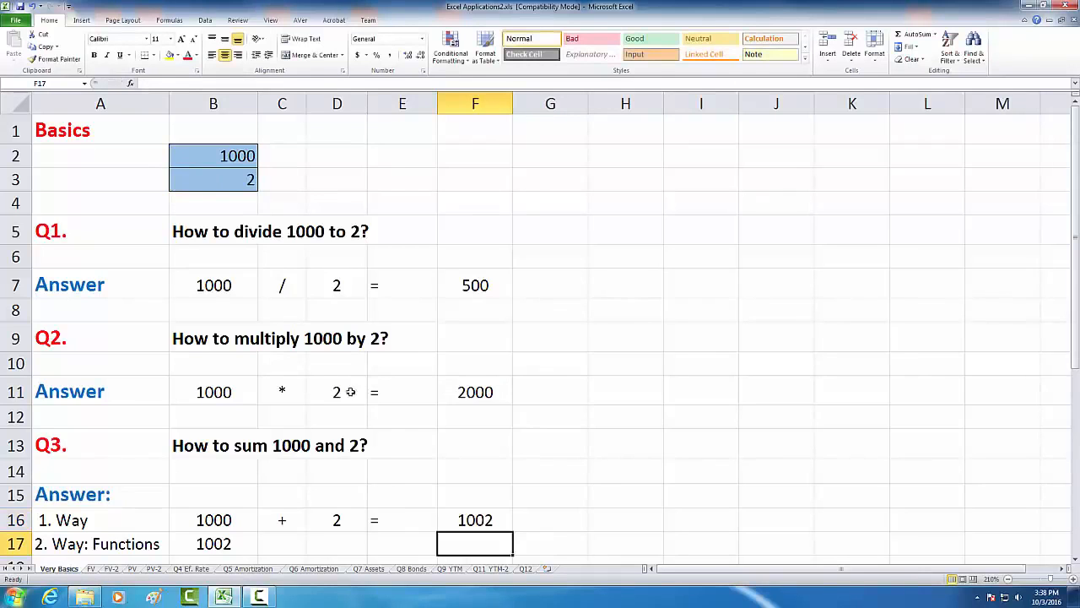
# Test the linked formulas by changing the input in B3 to 3000 and after that to 3
pyautogui.scroll(-3, 393, 442)
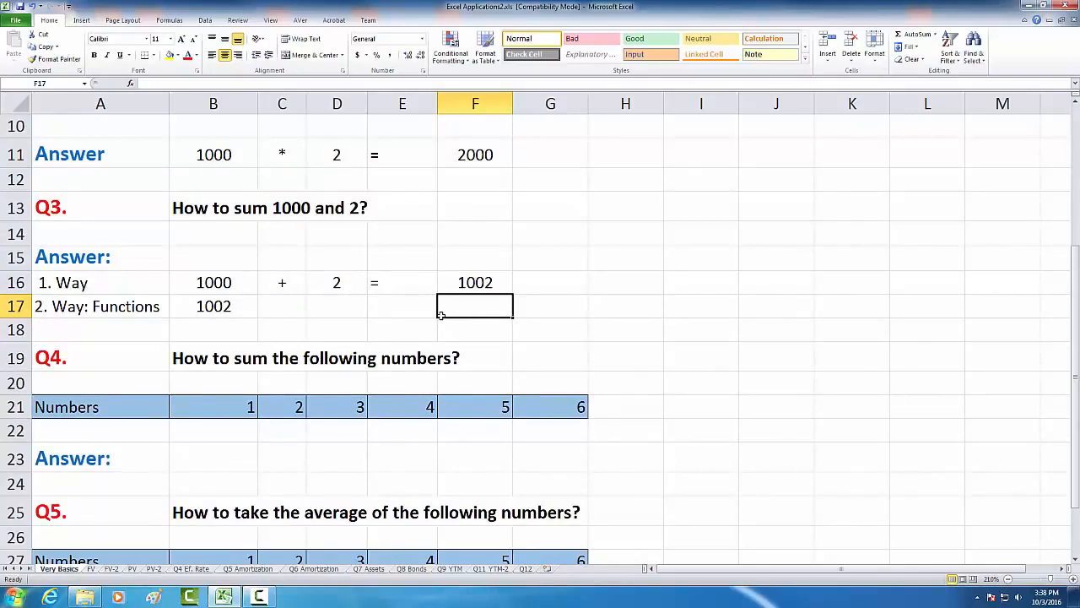
pyautogui.scroll(3, 442, 313)
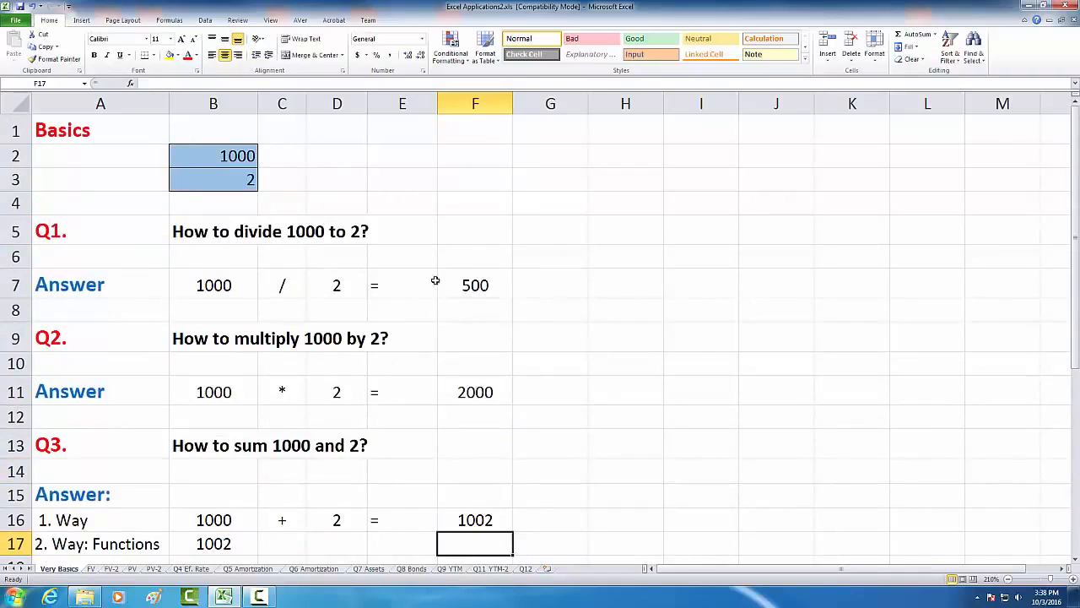
pyautogui.click(225, 180)
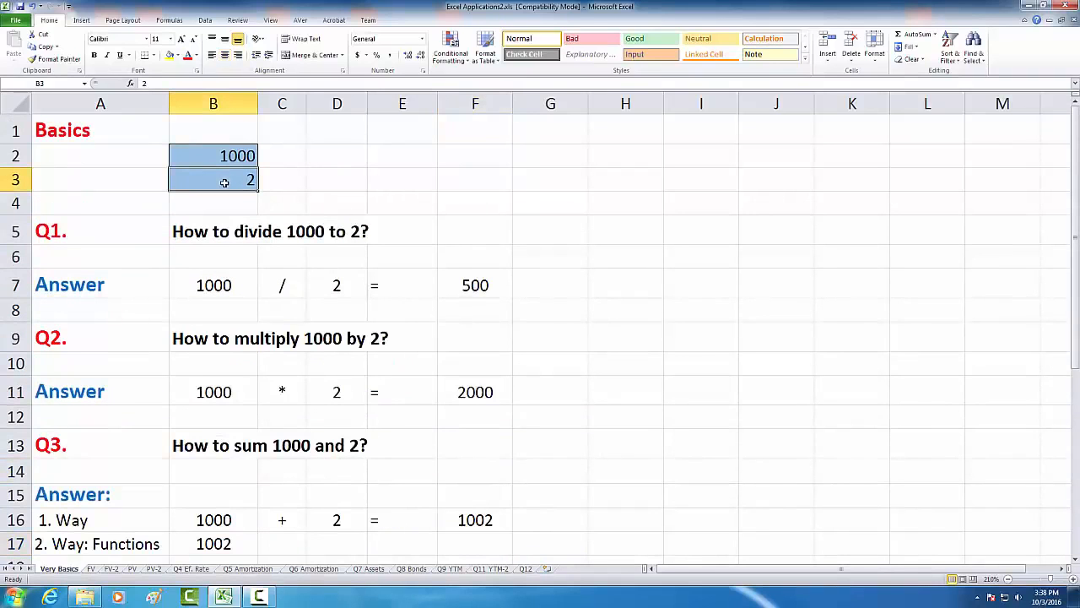
pyautogui.write('3000')
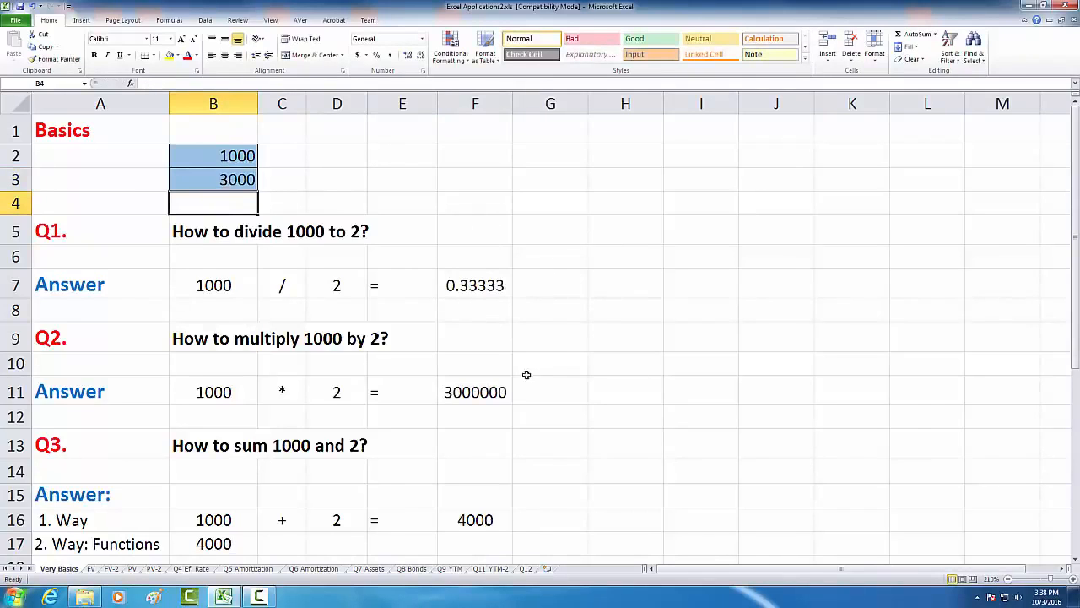
pyautogui.click(216, 181)
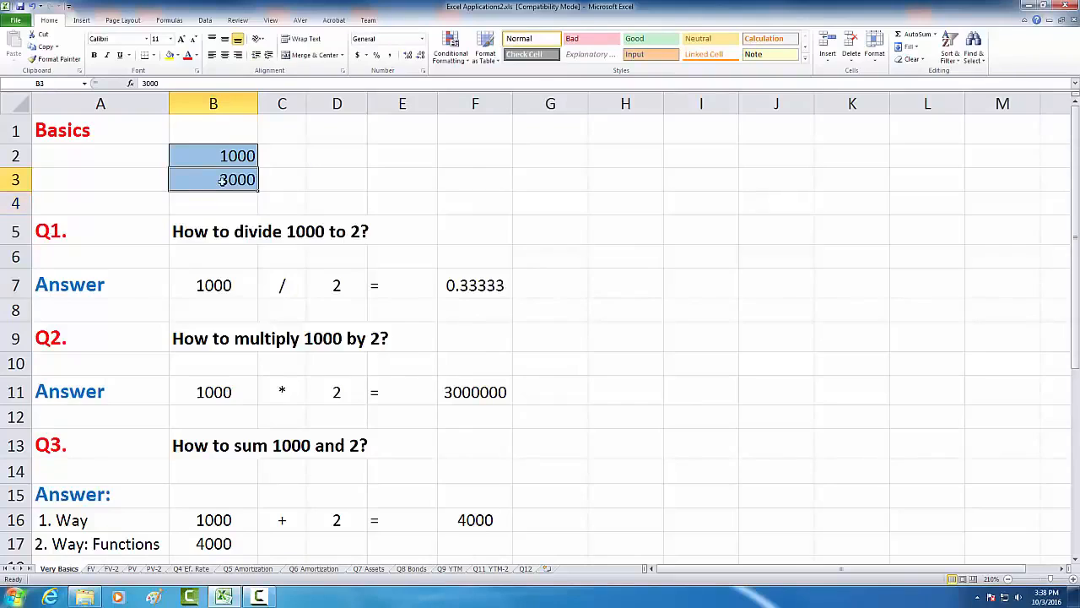
pyautogui.write('3')
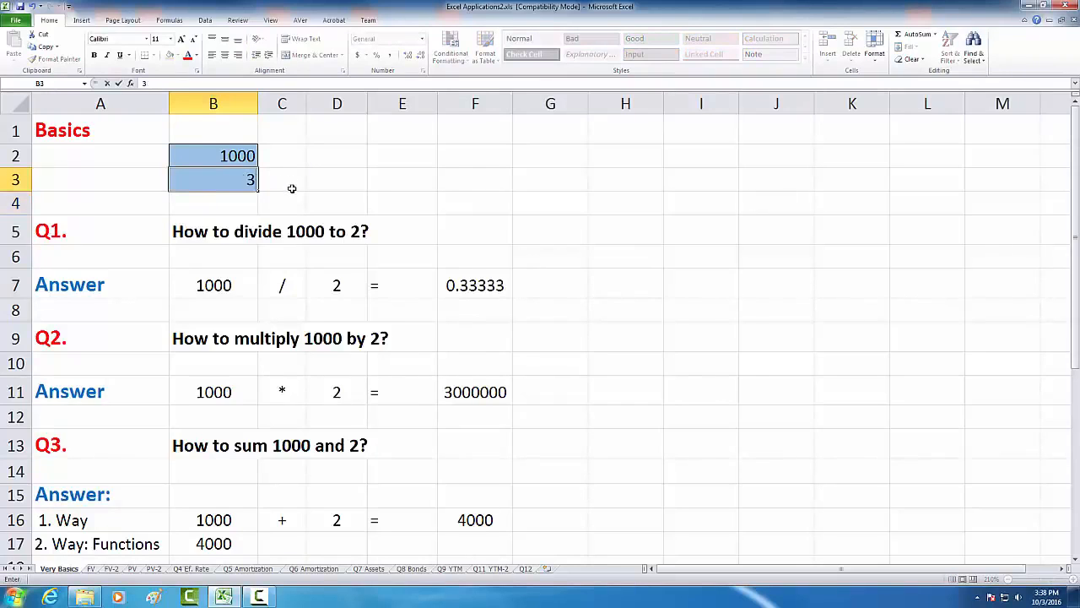
pyautogui.press('Return')
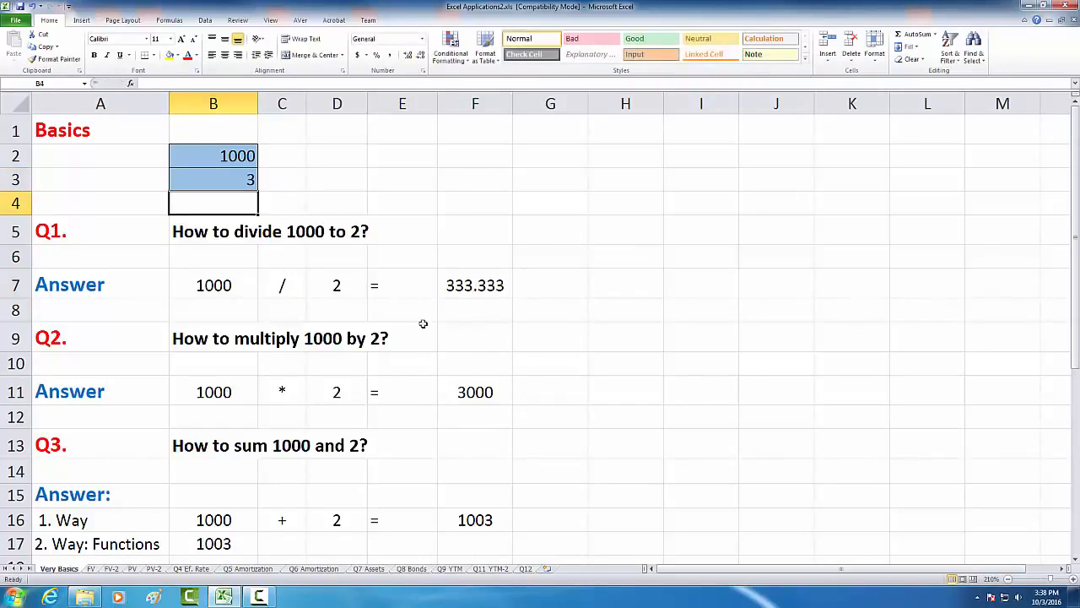
# Set the input in B3 back to 2 and select F16 to check its addition formula
pyautogui.click(226, 181)
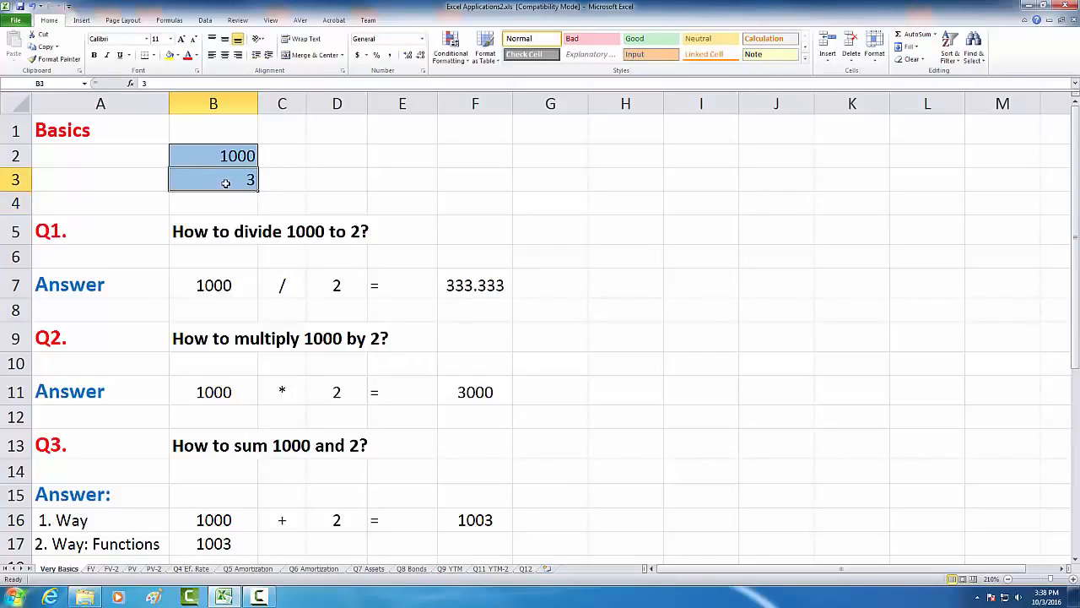
pyautogui.write('2')
pyautogui.press('Return')
pyautogui.scroll(-4, 253, 211)
pyautogui.scroll(3, 256, 215)
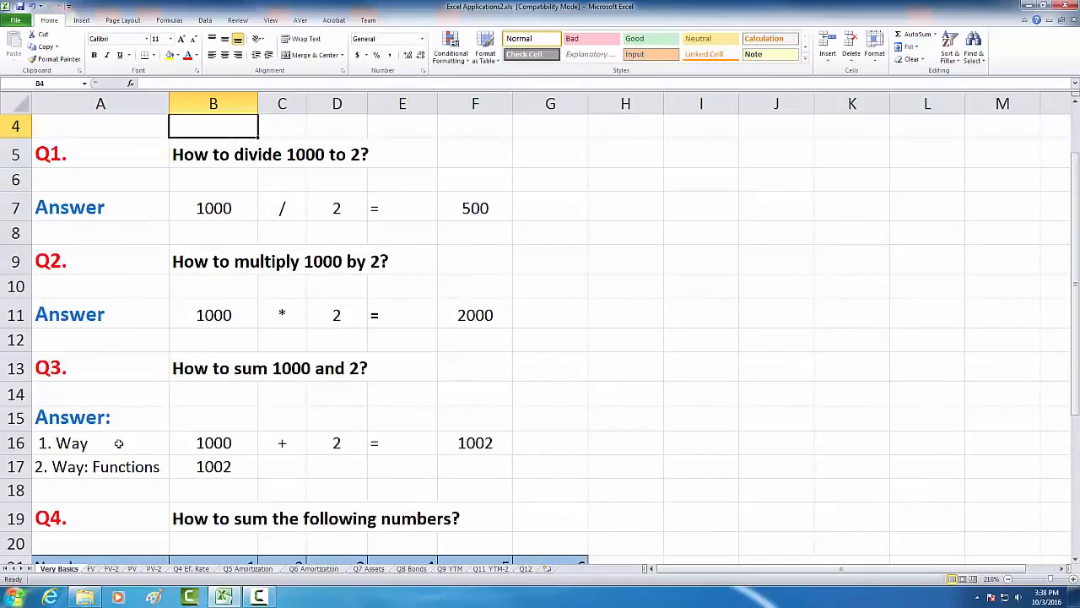
pyautogui.click(460, 442)
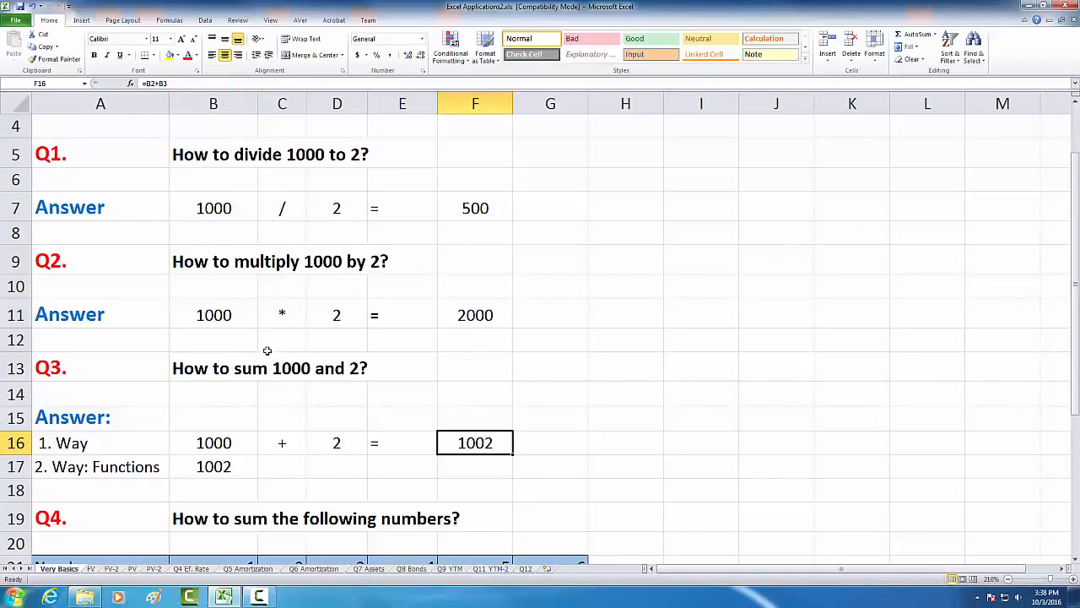
pyautogui.scroll(-1, 265, 352)
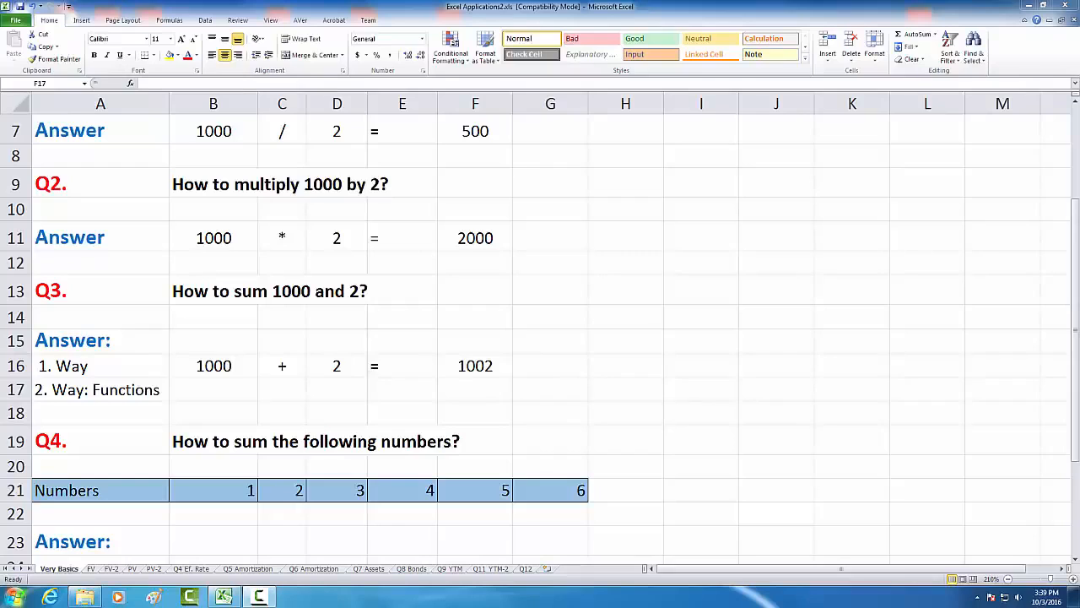
# Answer the second way of Q3 in cell F17 with the SUM function over B2:B3, and compare its formula with F16
pyautogui.click(459, 385)
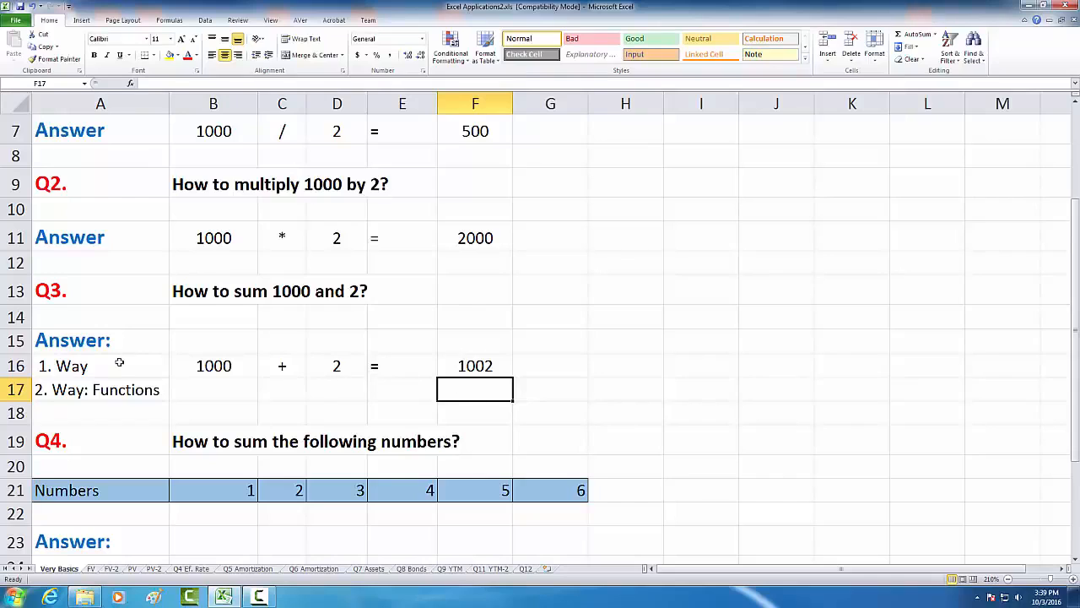
pyautogui.click(481, 362)
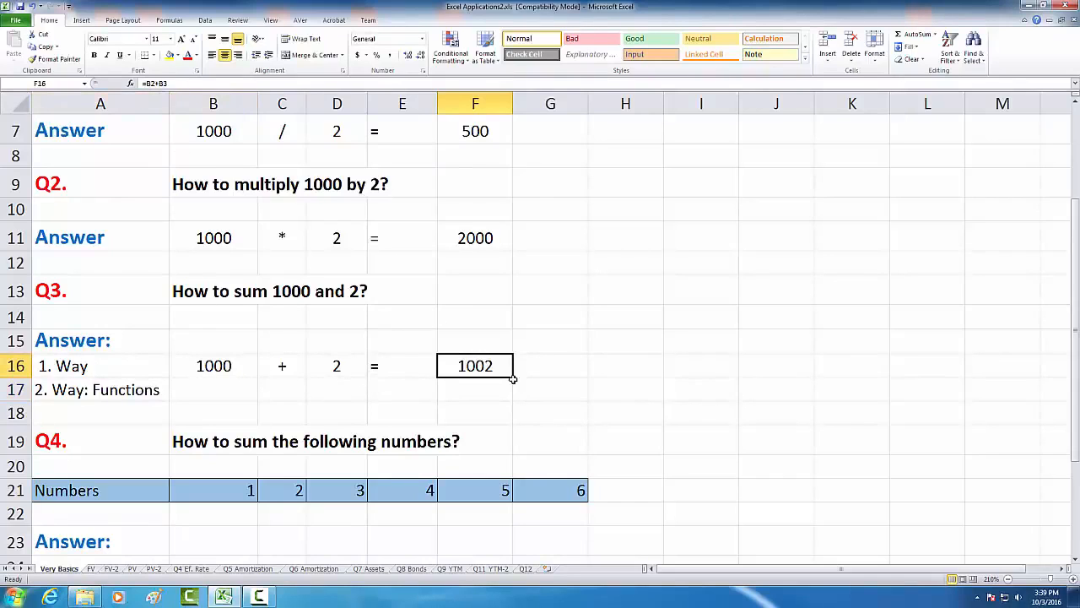
pyautogui.click(475, 390)
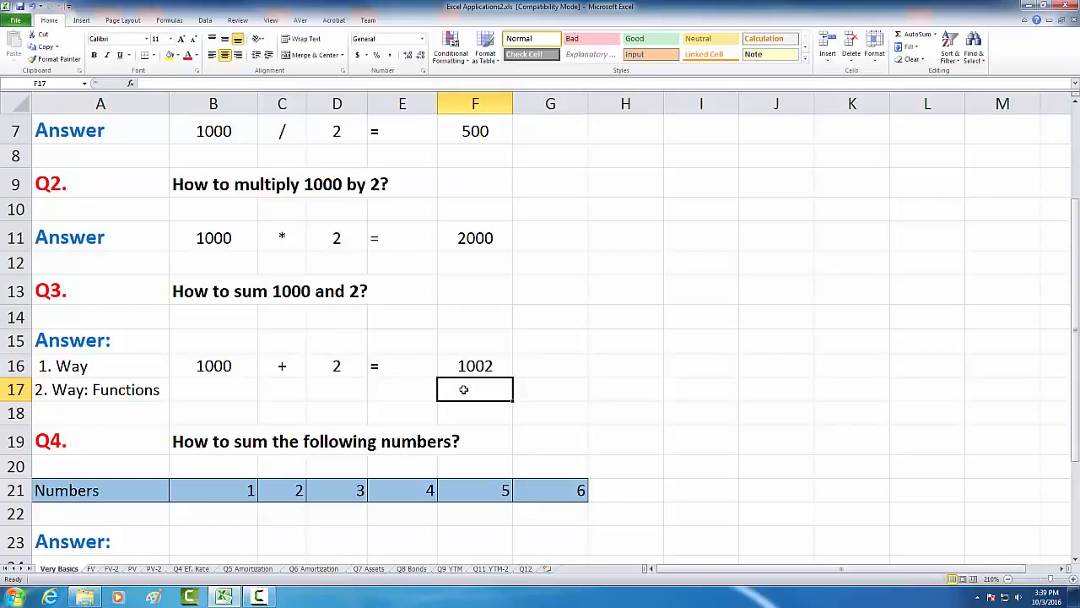
pyautogui.click(170, 20)
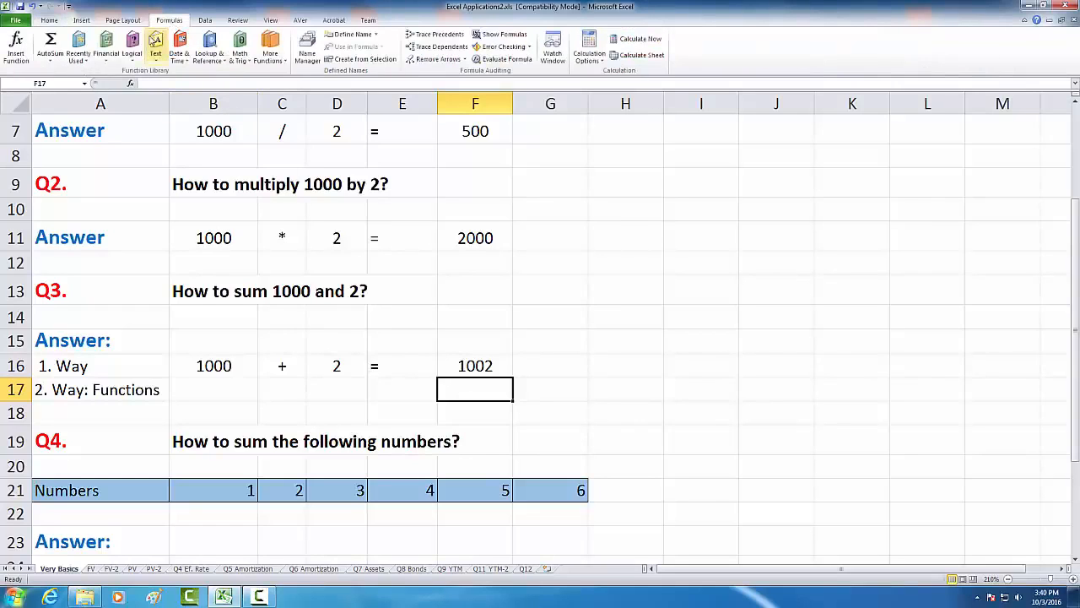
pyautogui.click(51, 56)
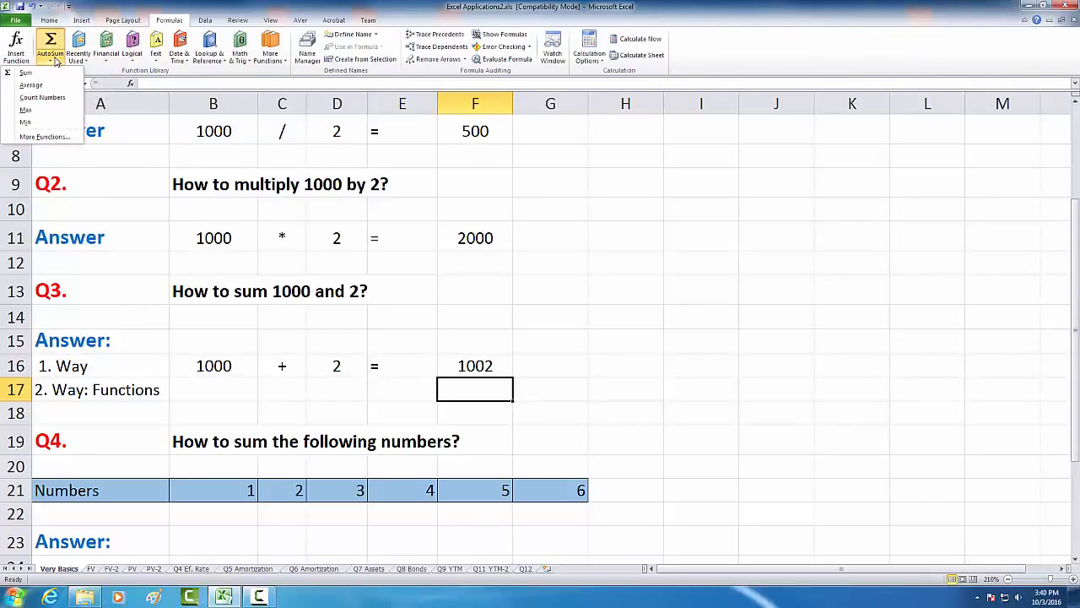
pyautogui.click(27, 74)
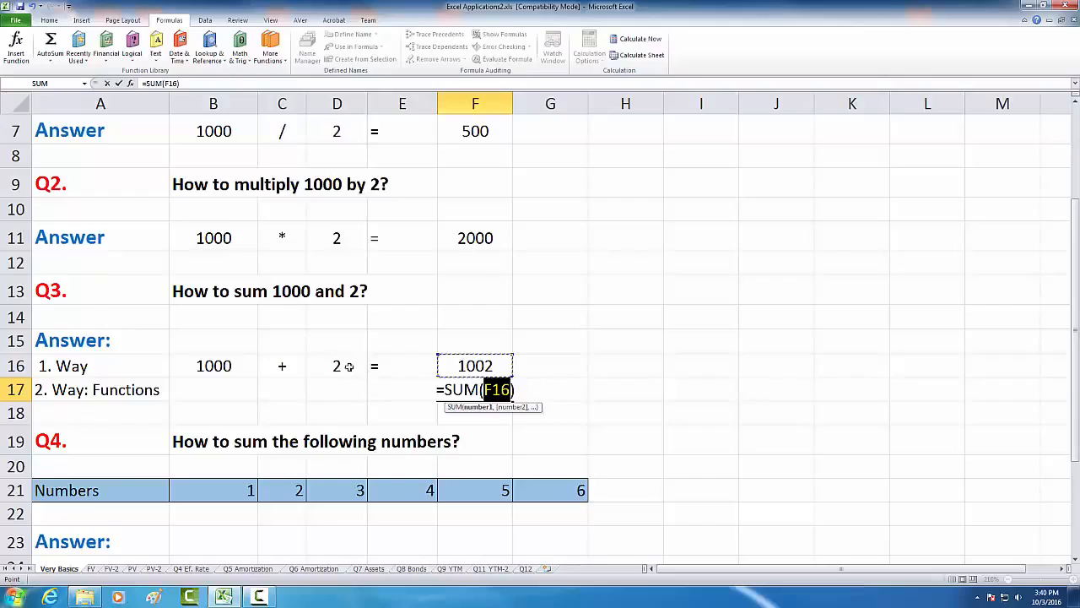
pyautogui.scroll(2, 414, 200)
pyautogui.moveTo(217, 157); pyautogui.dragTo(216, 178)
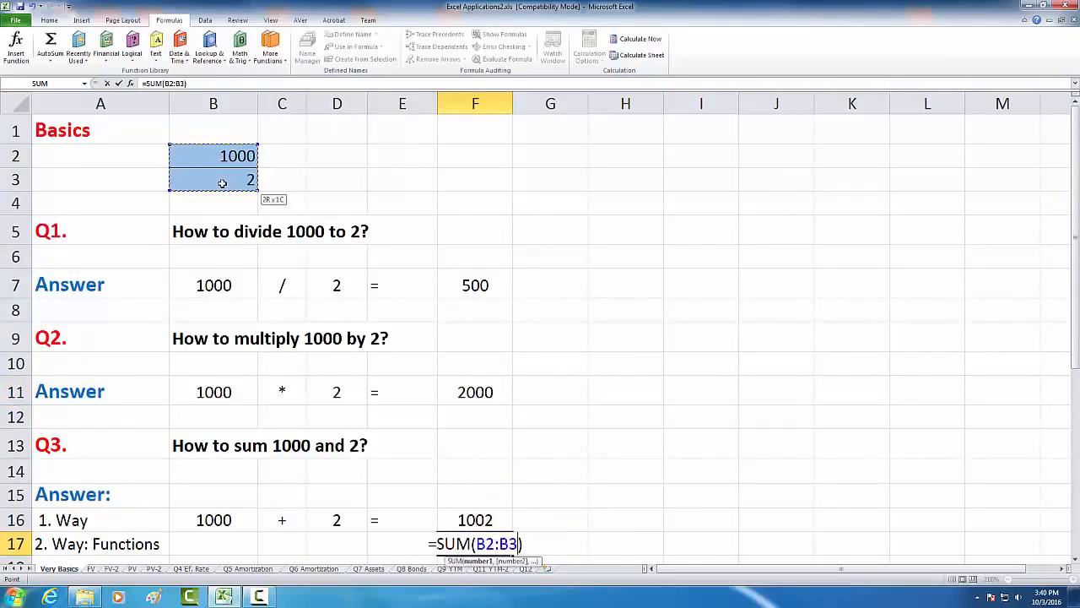
pyautogui.scroll(-7, 354, 252)
pyautogui.scroll(4, 386, 258)
pyautogui.press('Return')
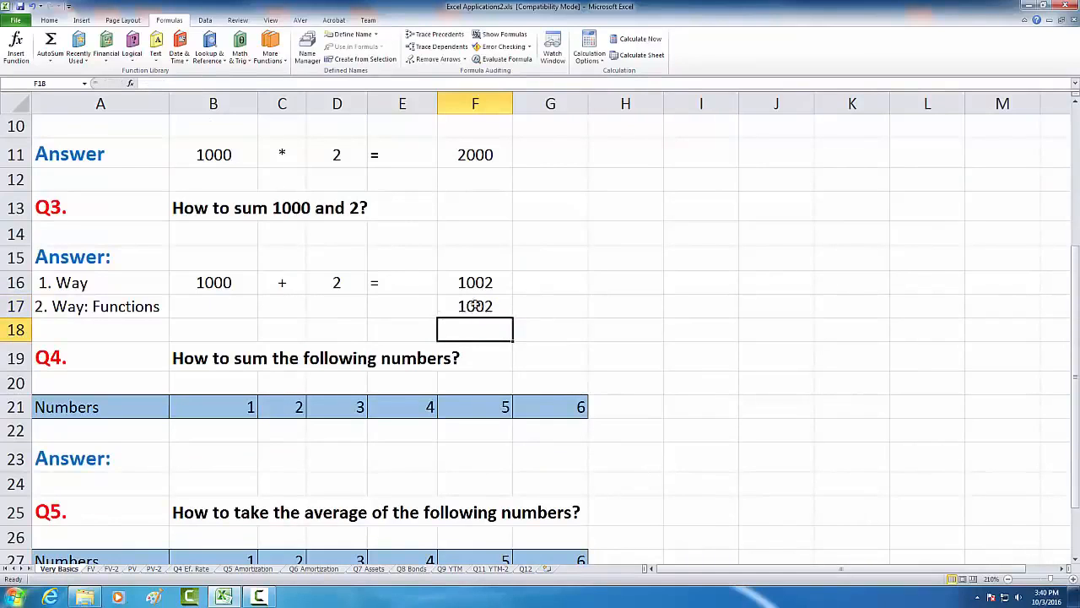
pyautogui.click(452, 283)
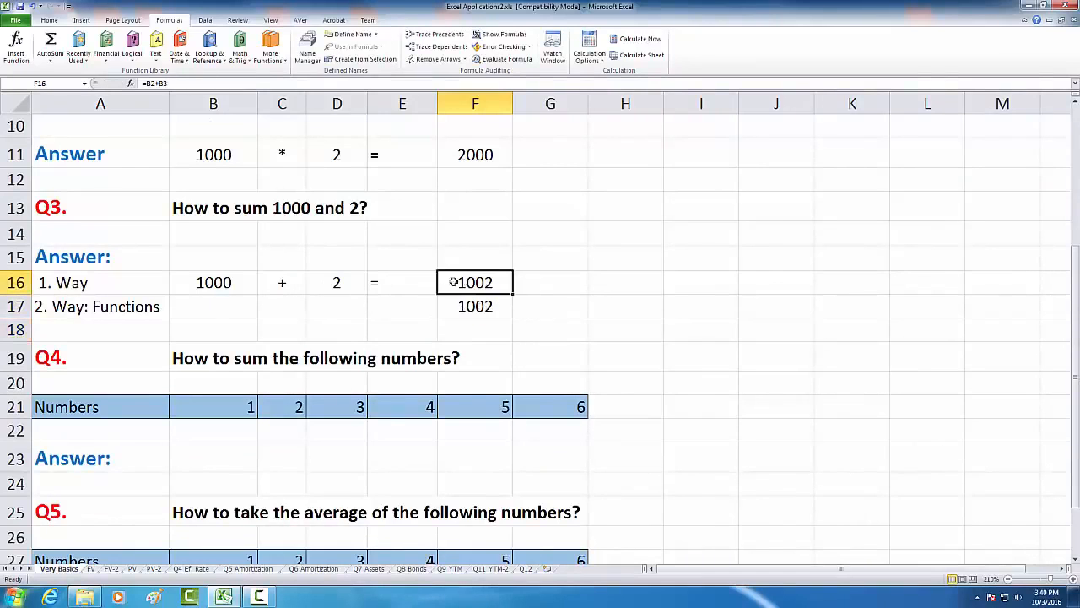
pyautogui.click(497, 308)
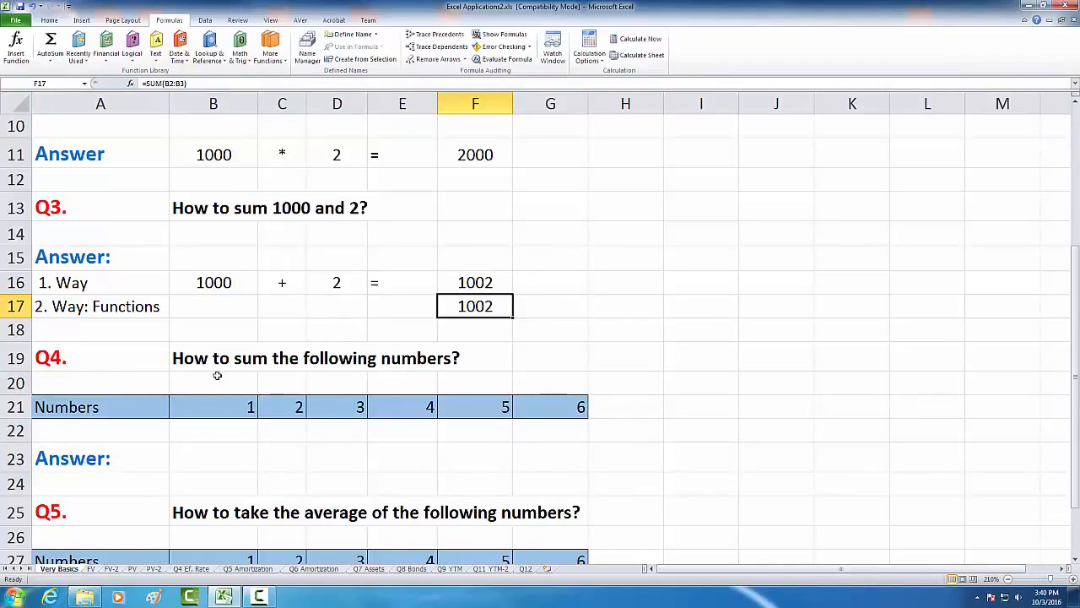
# Answer Q4 in cell B23 with a formula adding B21, C21, D21, E21, F21 and G21 using plus operators, and reselect the cell
pyautogui.scroll(-2, 217, 373)
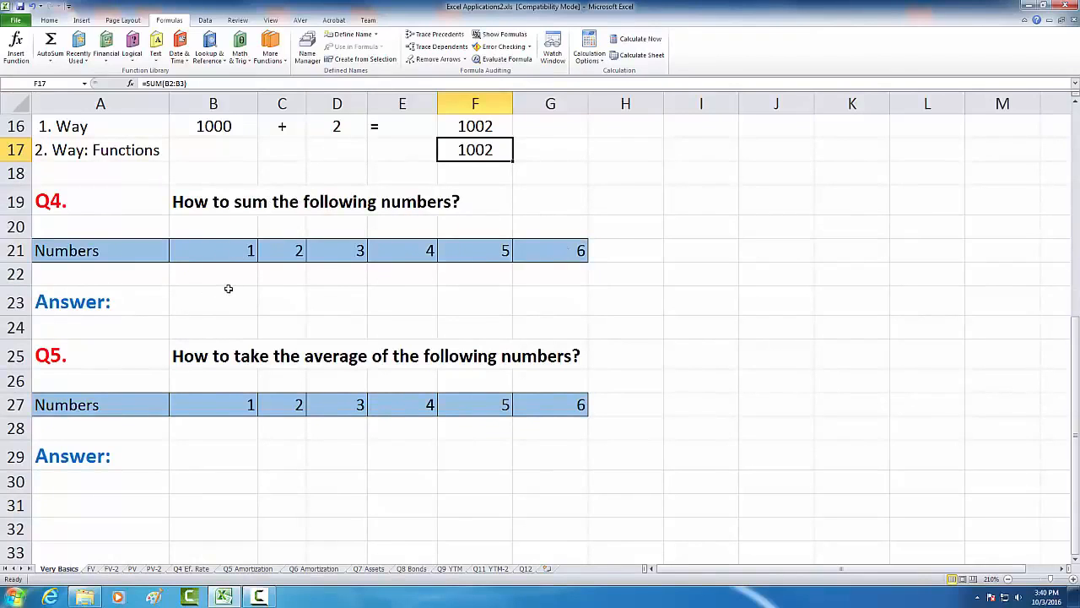
pyautogui.scroll(1, 225, 300)
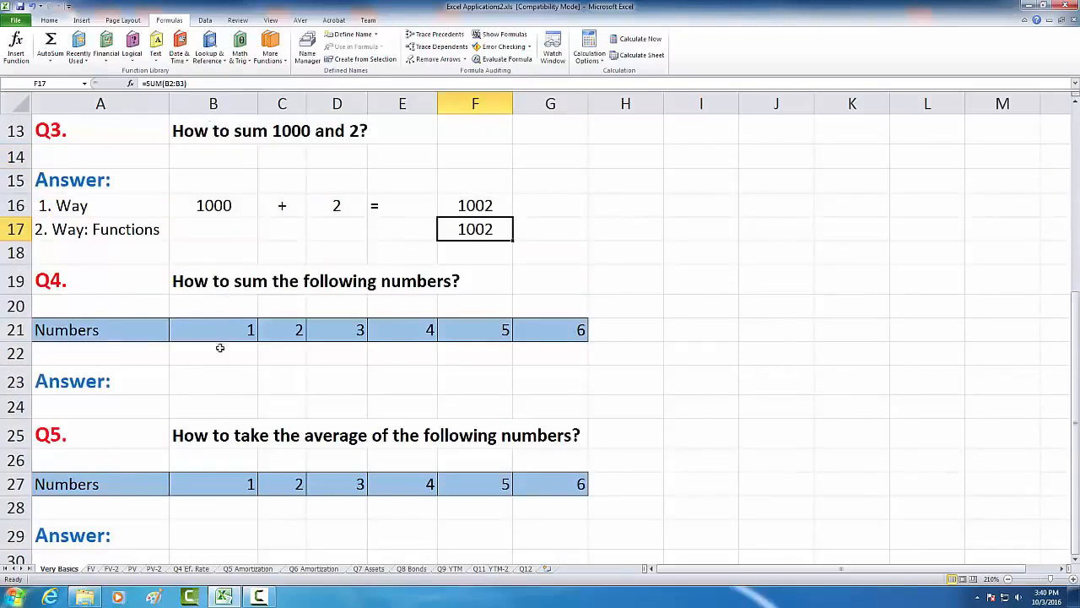
pyautogui.click(228, 376)
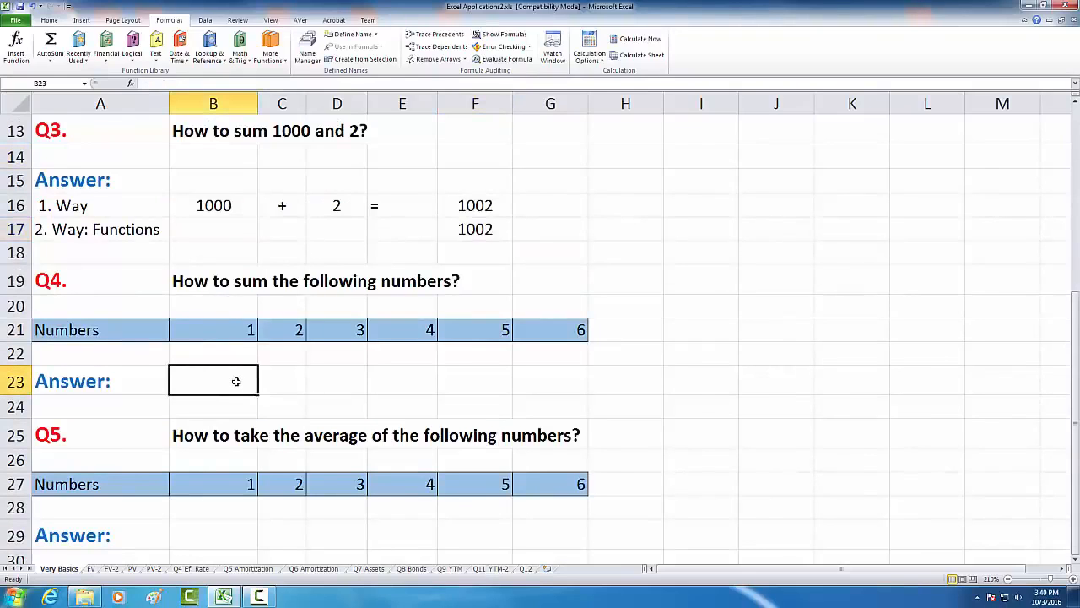
pyautogui.write('=')
pyautogui.click(208, 330)
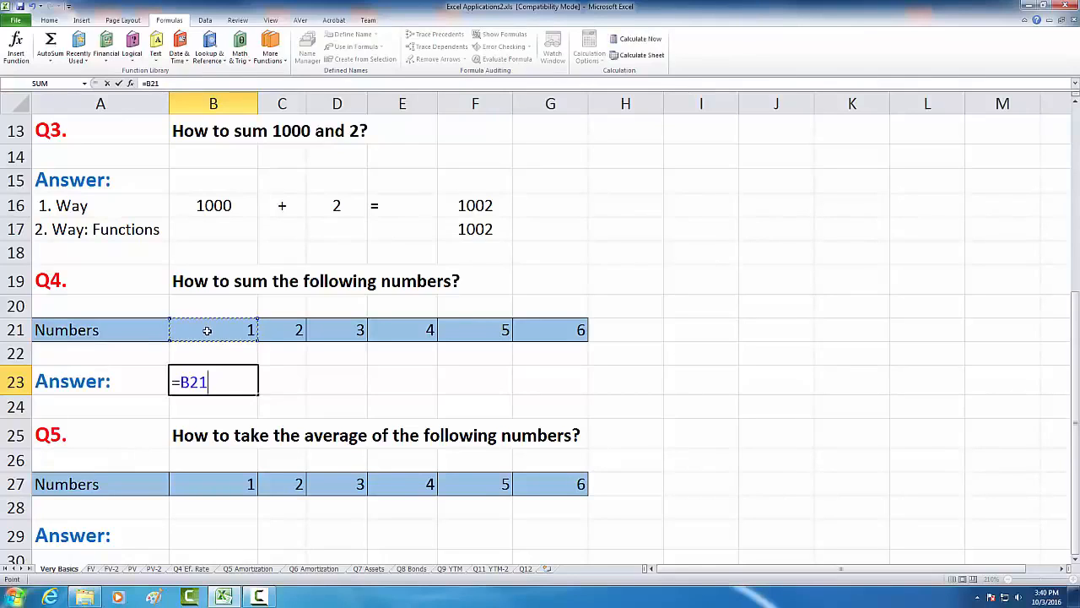
pyautogui.write('+')
pyautogui.click(282, 330)
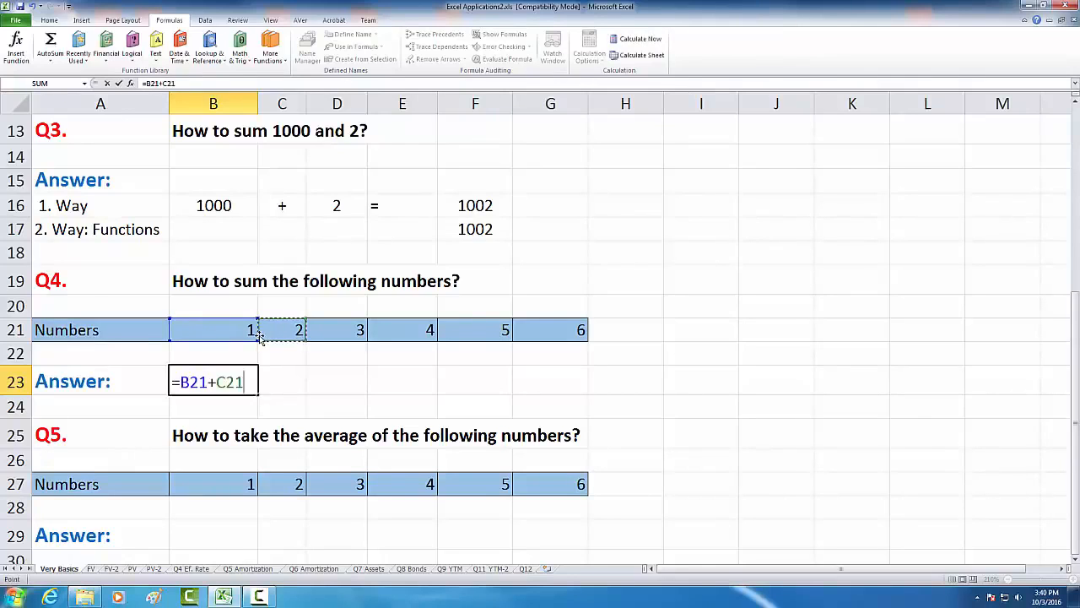
pyautogui.write('+')
pyautogui.click(321, 331)
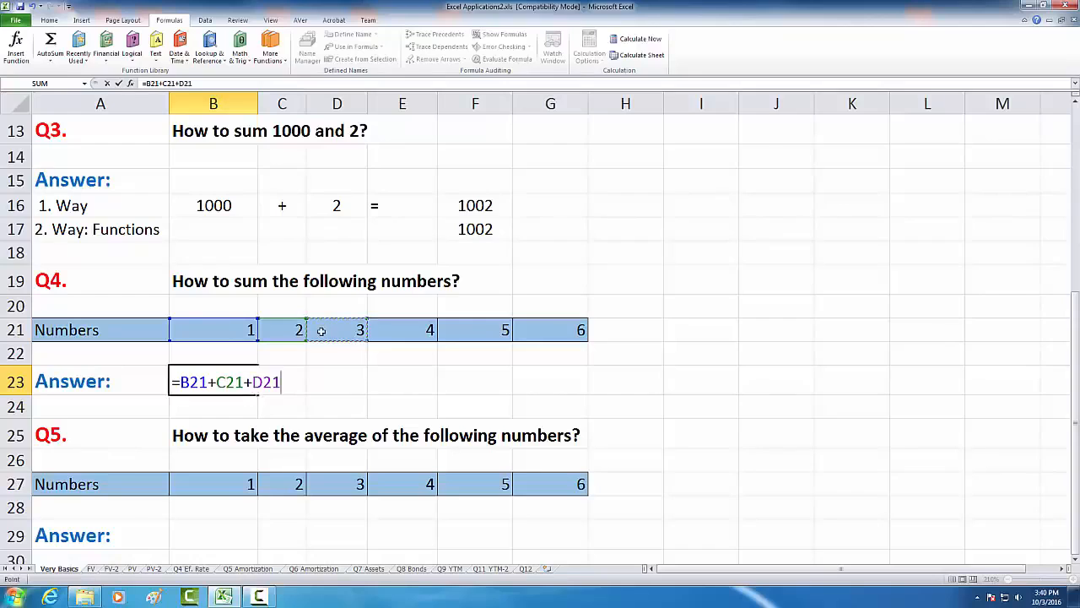
pyautogui.write('+')
pyautogui.click(405, 329)
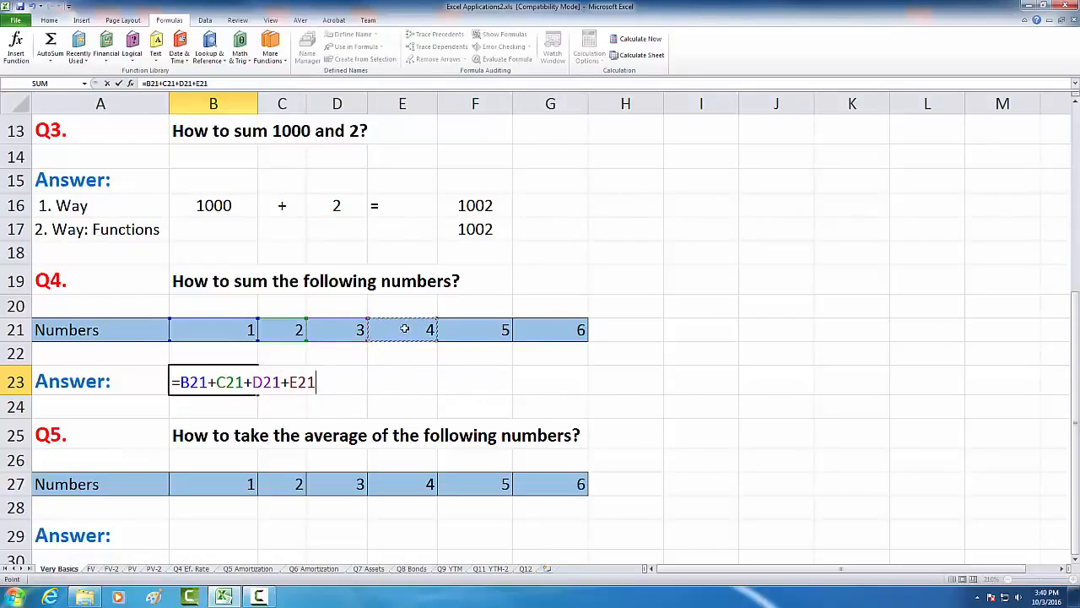
pyautogui.write('+')
pyautogui.click(469, 326)
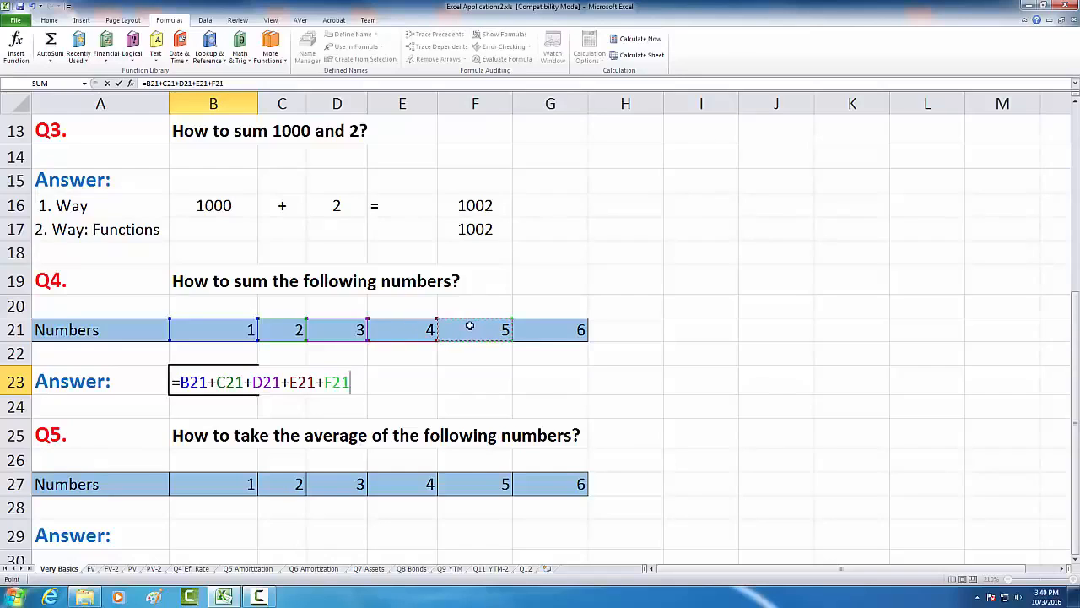
pyautogui.write('+')
pyautogui.click(547, 331)
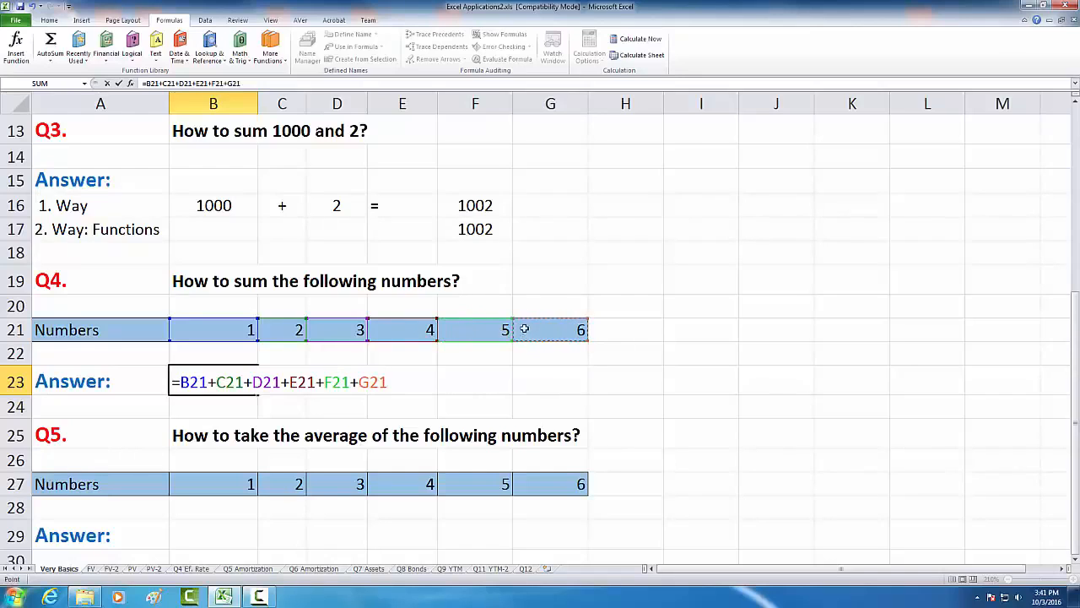
pyautogui.press('Return')
pyautogui.click(246, 382)
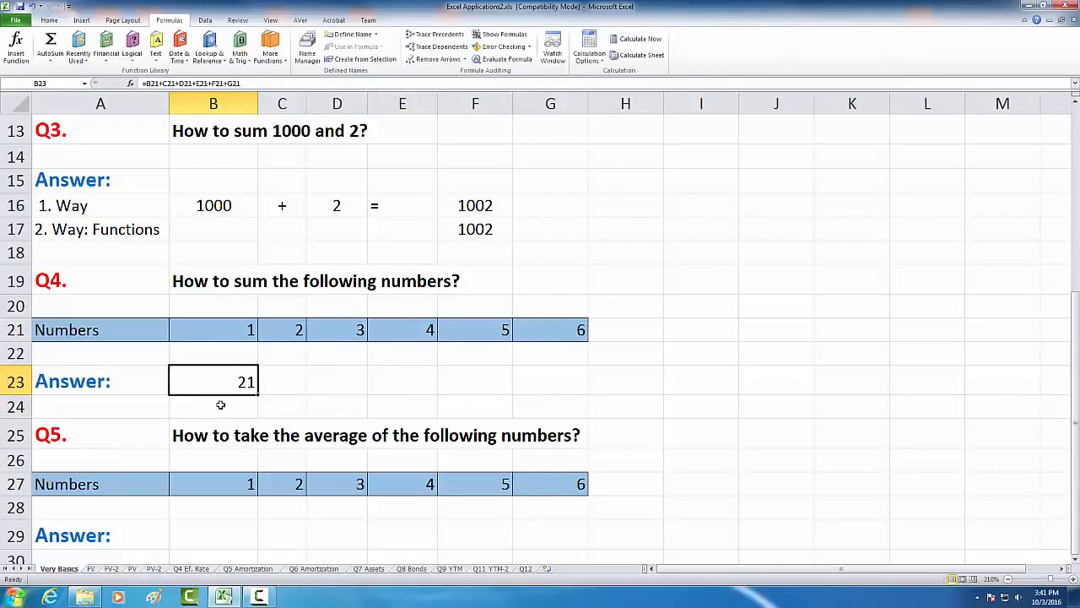
# Begin a sum formula in cell B24 and read the descriptions of the suggested functions SUM, SUMIF and SUMPRODUCT
pyautogui.click(226, 406)
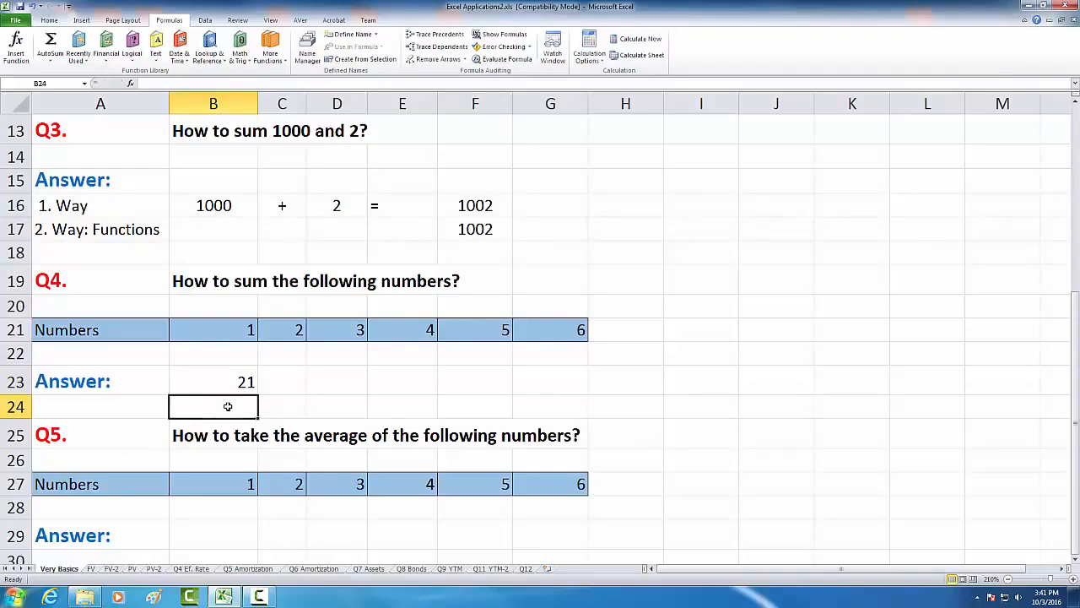
pyautogui.write('=sum')
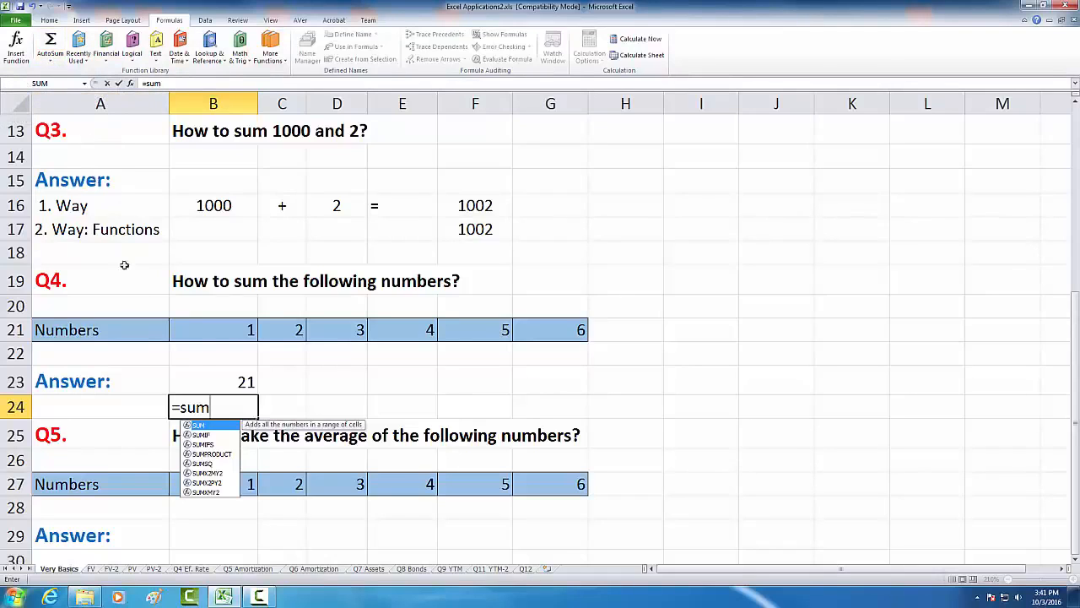
pyautogui.click(204, 435)
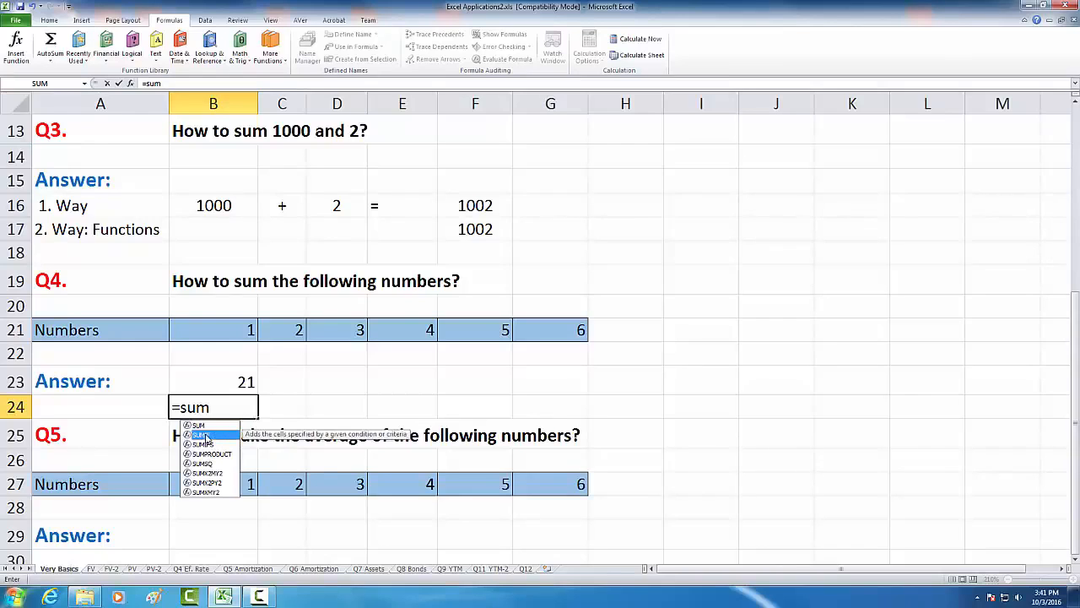
pyautogui.click(203, 424)
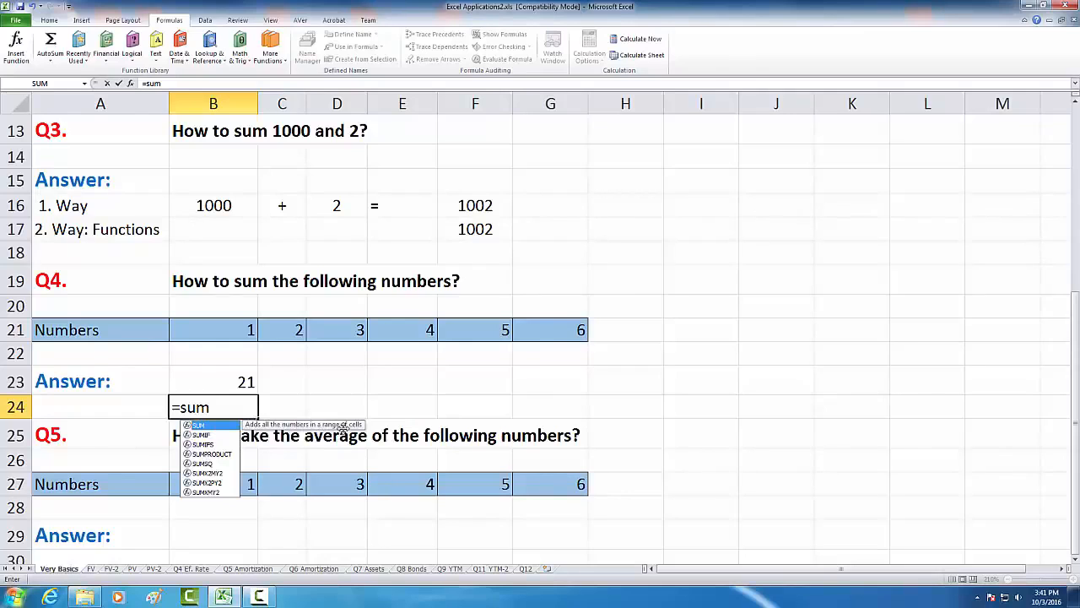
pyautogui.click(203, 435)
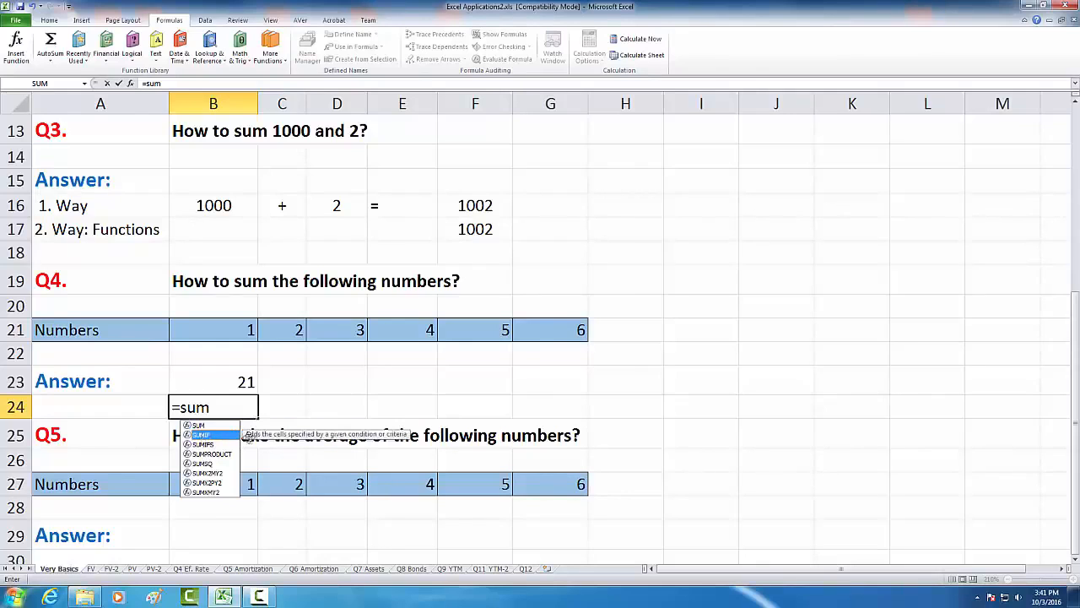
pyautogui.click(200, 444)
pyautogui.click(211, 456)
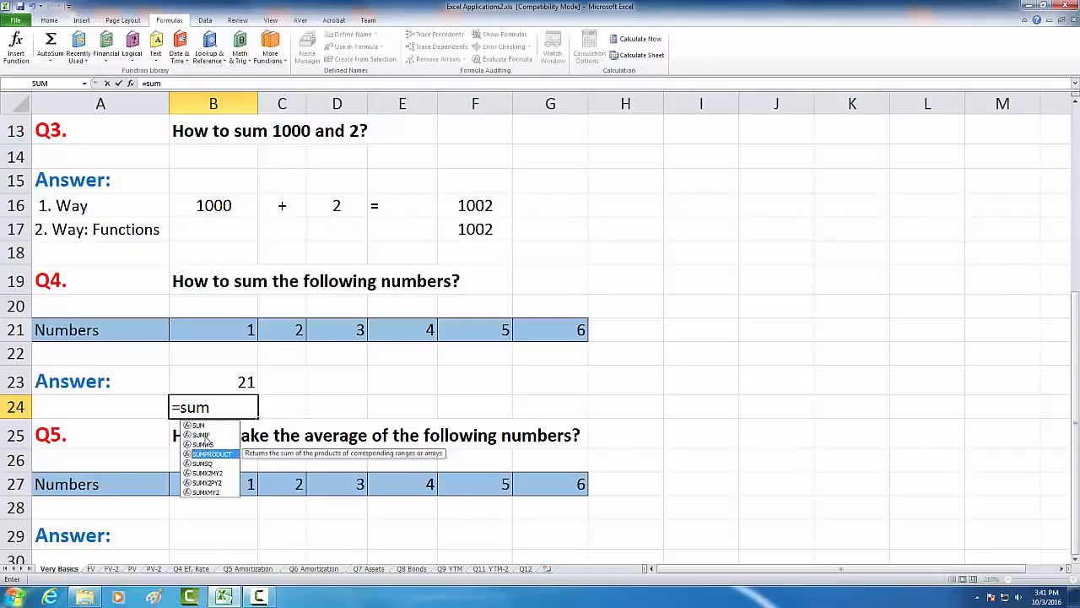
# Complete the alternative Q4 answer in B24 with the SUM function over the range B21:G21
pyautogui.click(199, 425)
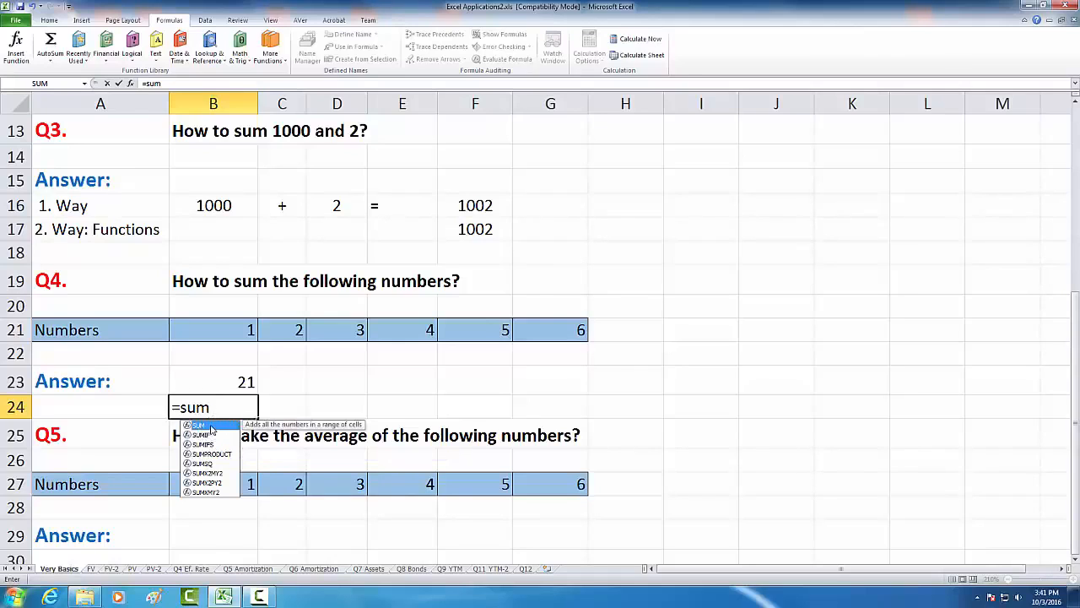
pyautogui.doubleClick(210, 426)
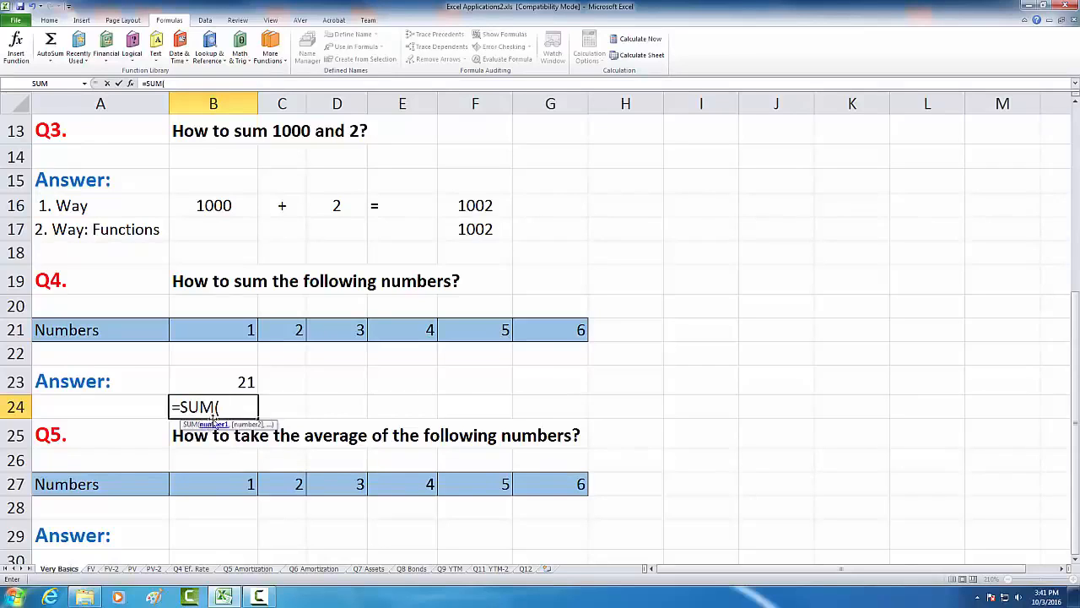
pyautogui.moveTo(218, 334); pyautogui.dragTo(538, 331)
pyautogui.write(')')
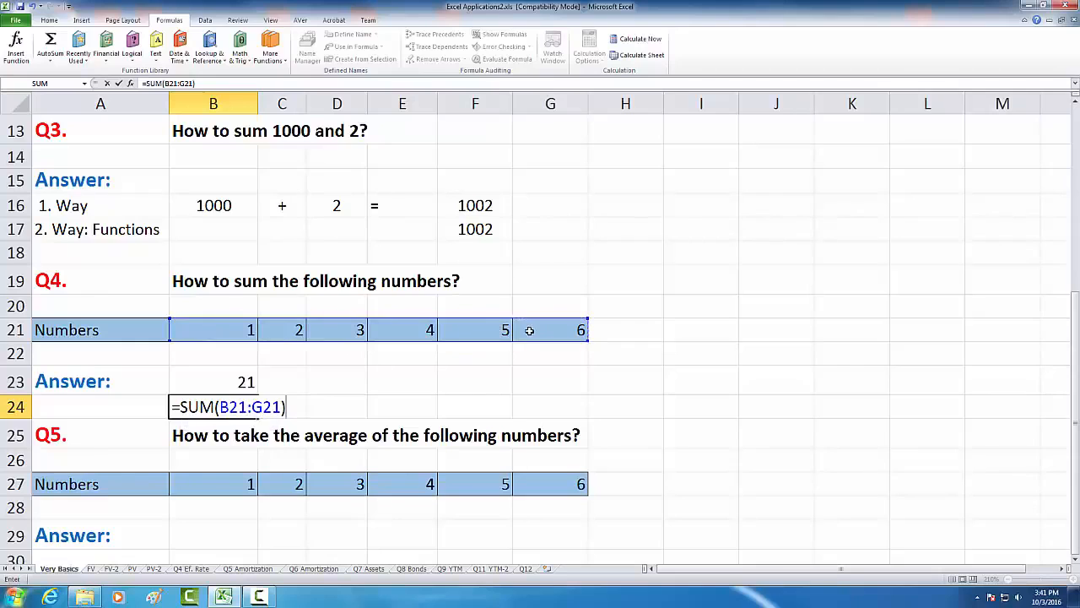
pyautogui.press('Return')
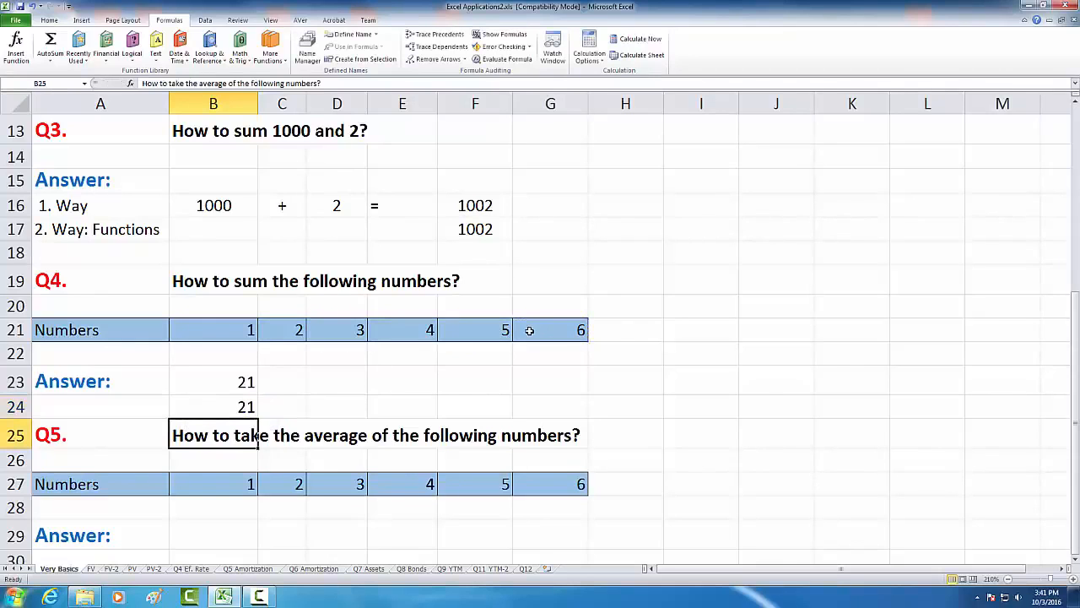
# Answer Q5 in cell B29 with the AVERAGE function over the range B27:G27
pyautogui.scroll(-2, 572, 405)
pyautogui.click(235, 361)
pyautogui.click(222, 384)
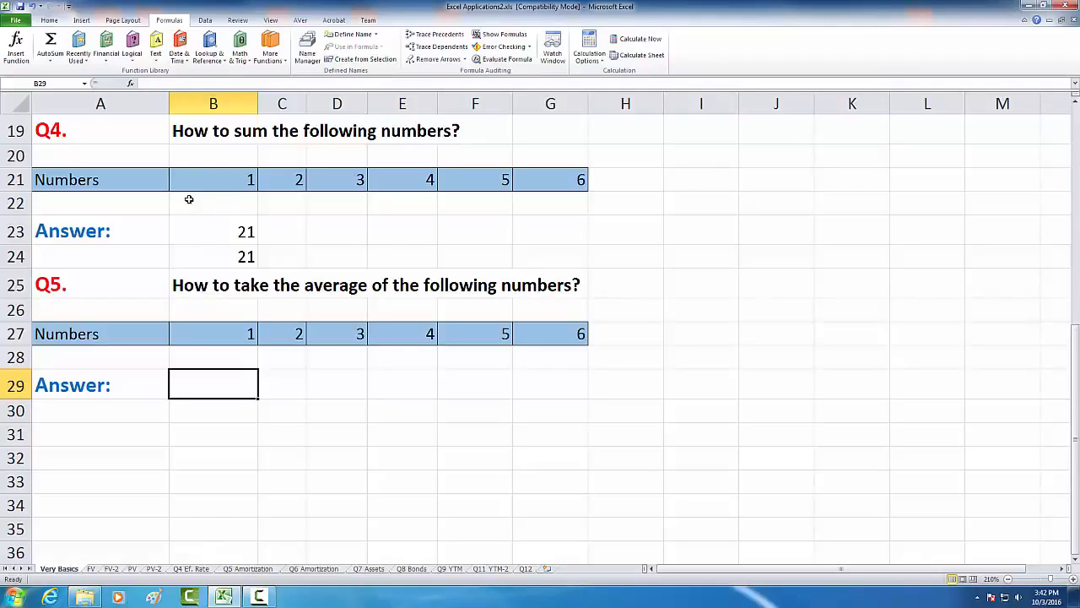
pyautogui.click(50, 61)
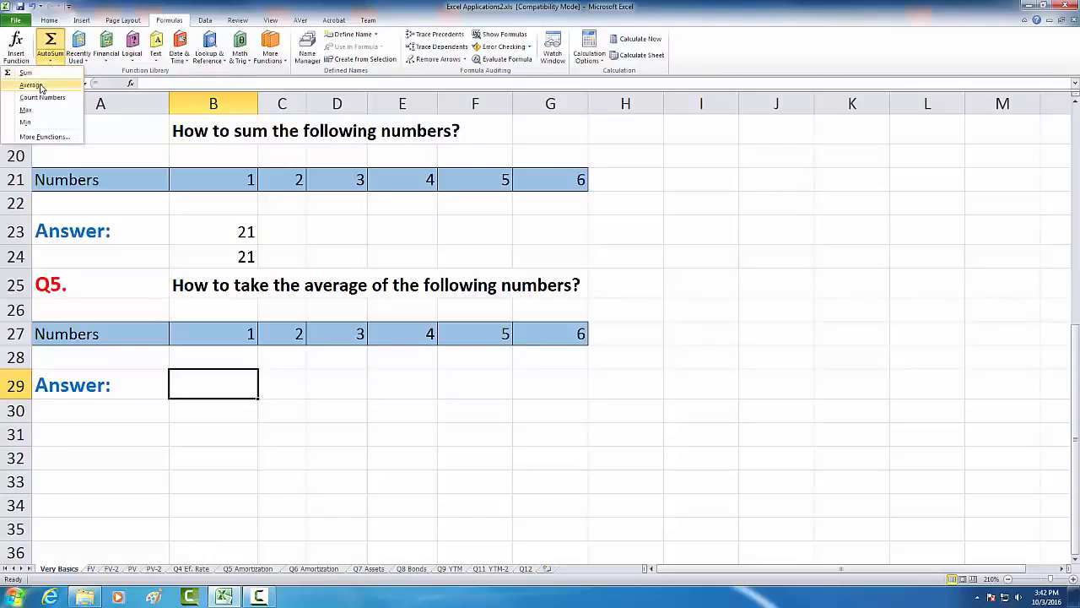
pyautogui.click(39, 85)
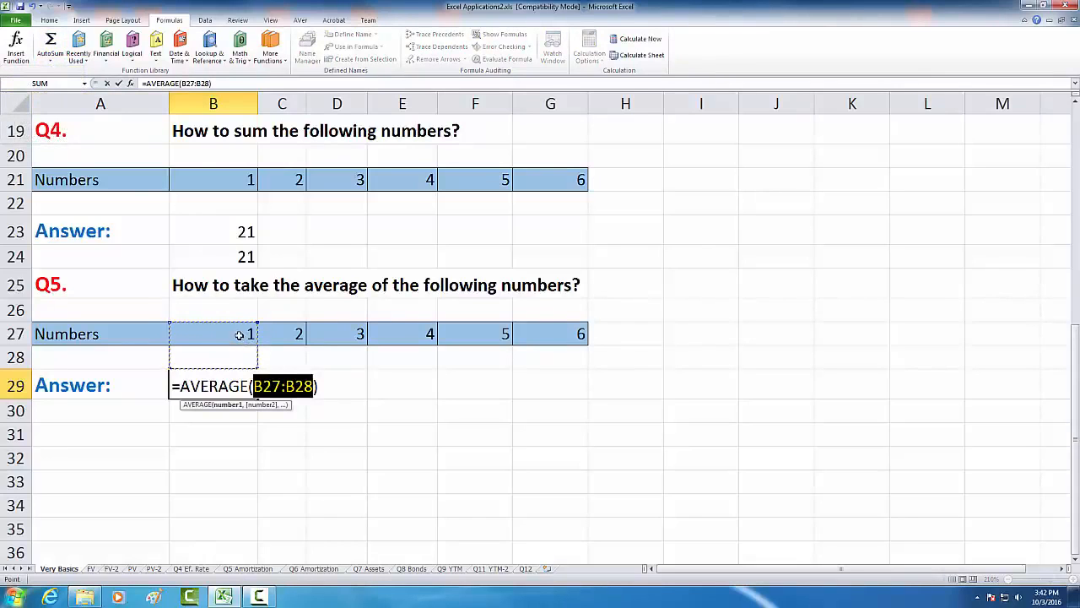
pyautogui.moveTo(239, 336); pyautogui.dragTo(557, 328)
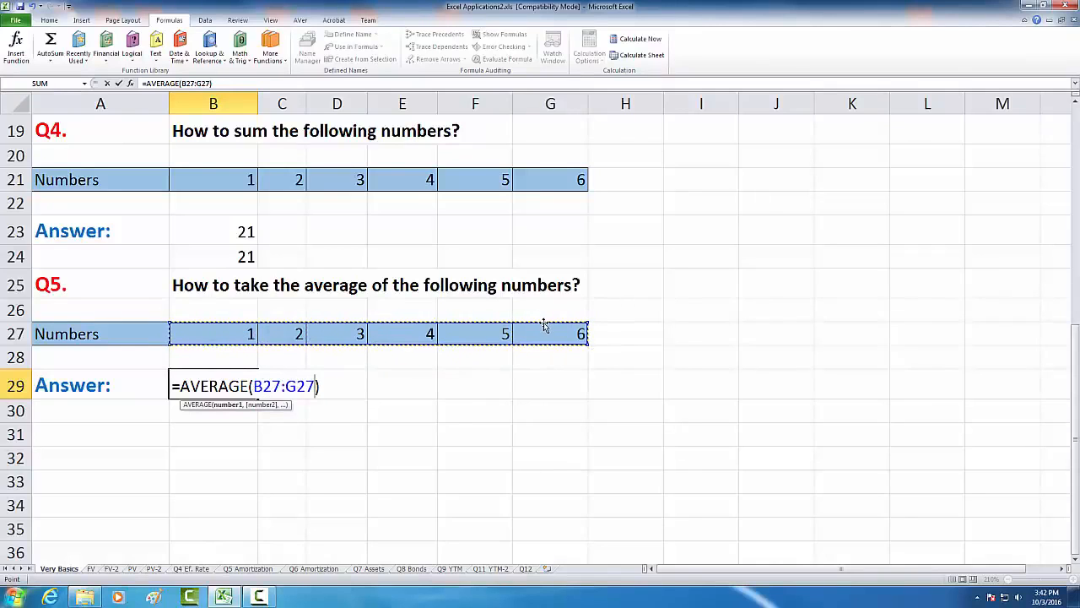
pyautogui.press('Return')
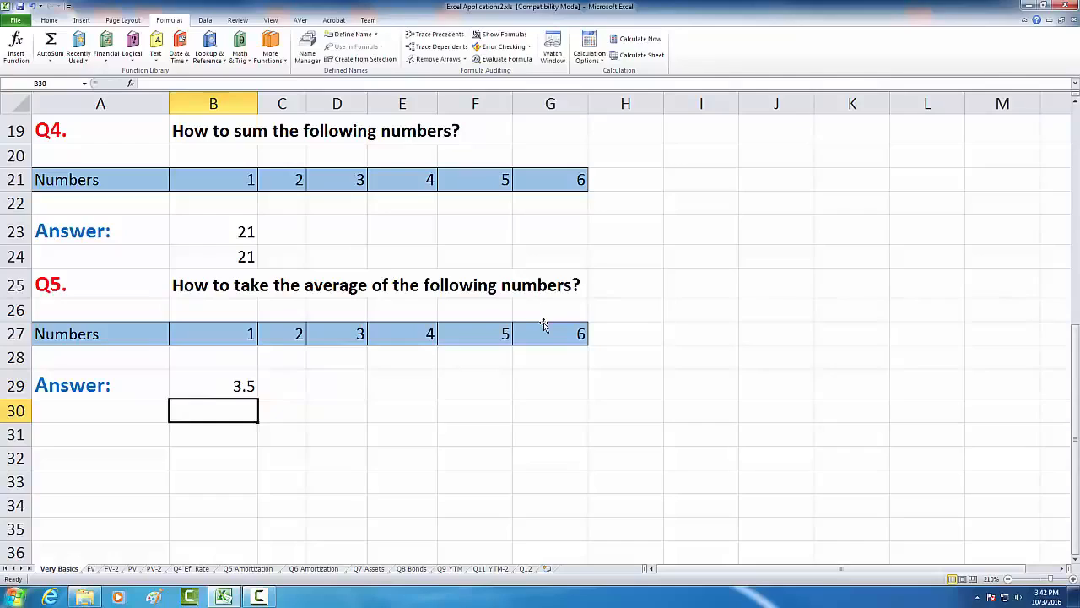